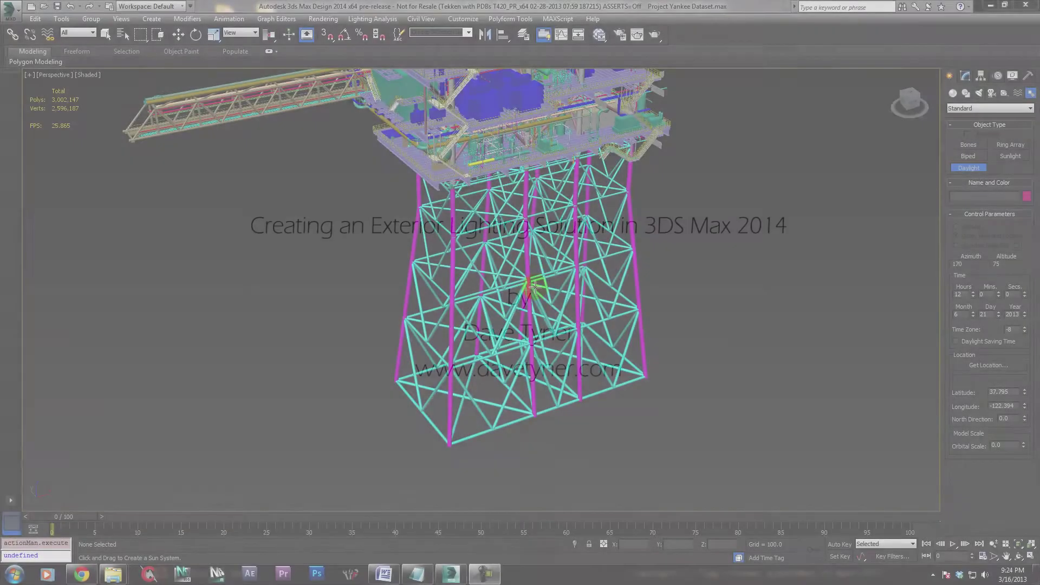
Step: Orbit and pan the view so the jacket legs fill it, then cancel Daylight creation
middle_click_drag(534, 287, 412, 328, "alt")
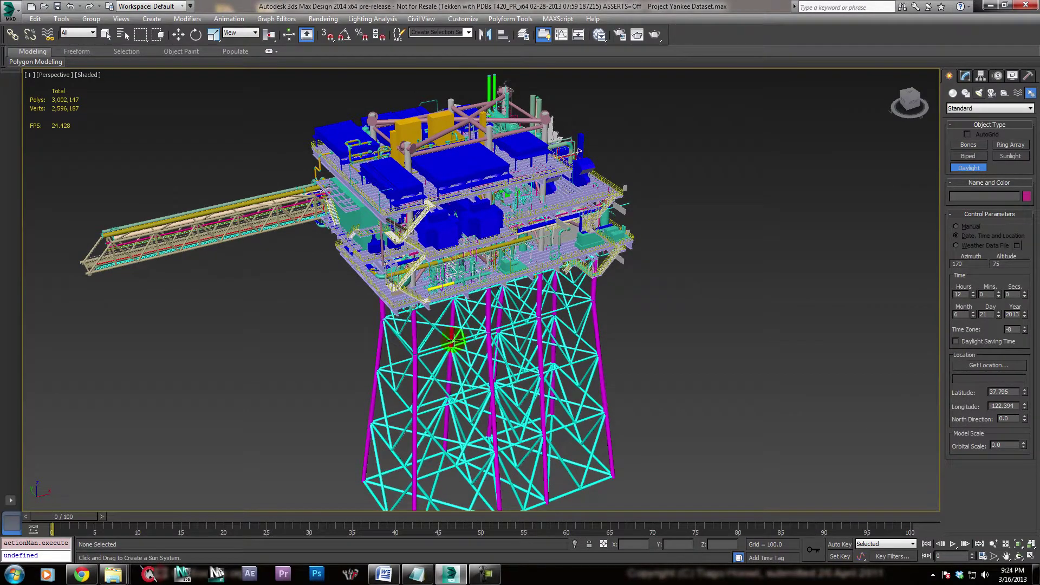
middle_click_drag(320, 295, 322, 247, "alt")
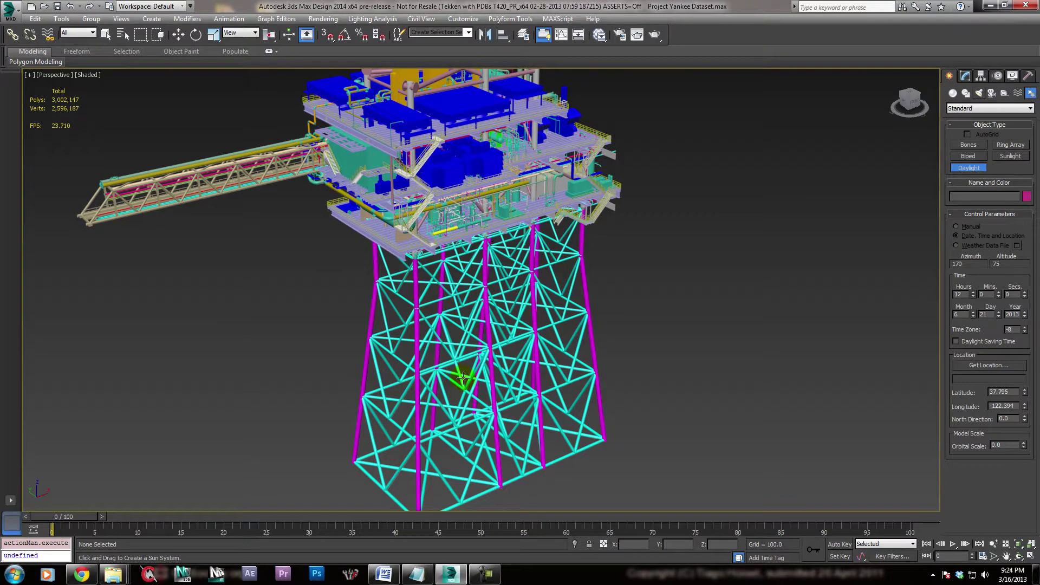
middle_click_drag(458, 372, 369, 346)
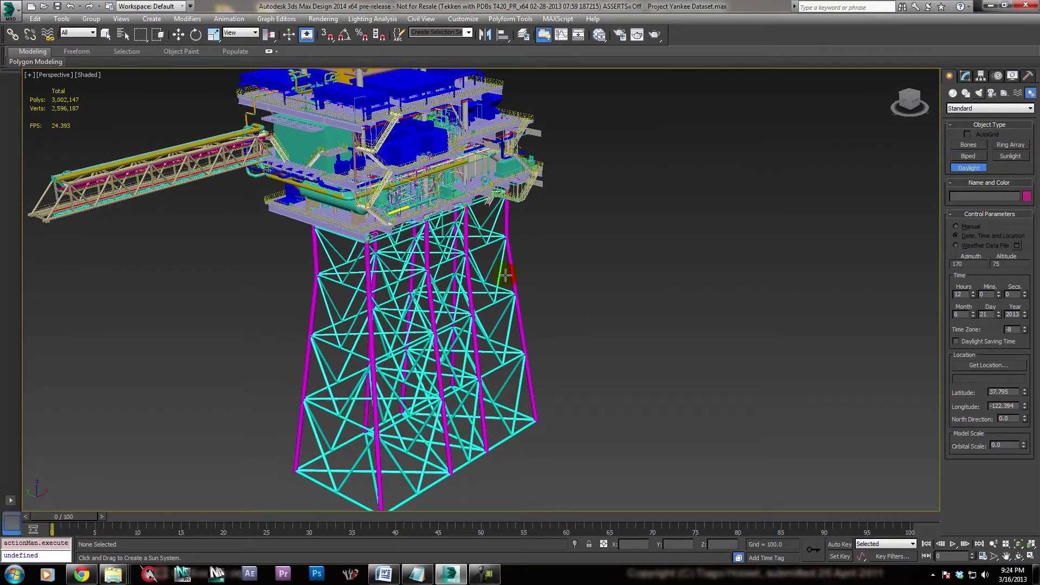
middle_click_drag(504, 273, 431, 346, "alt")
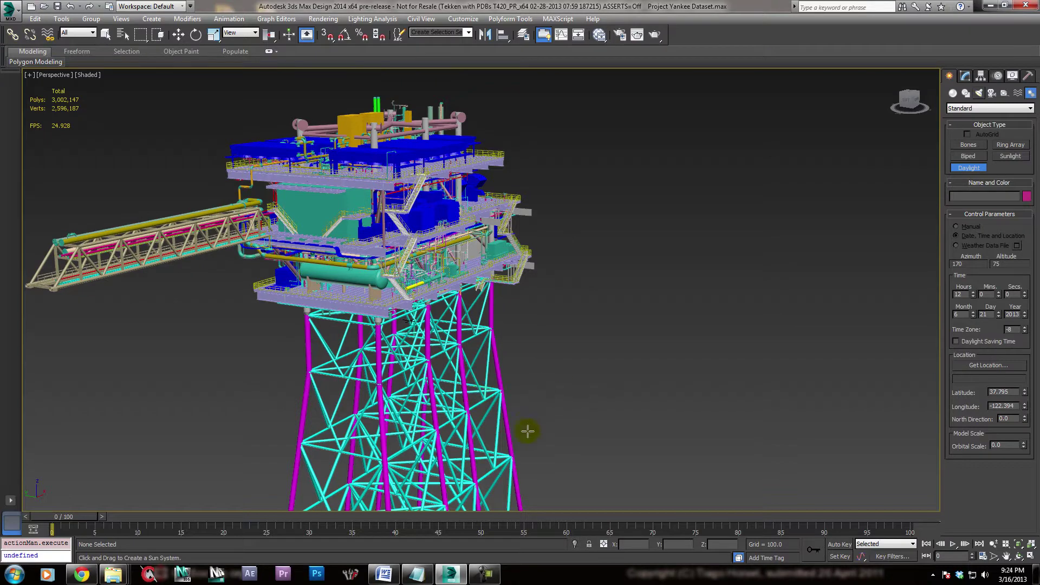
middle_click_drag(528, 431, 454, 403, "alt")
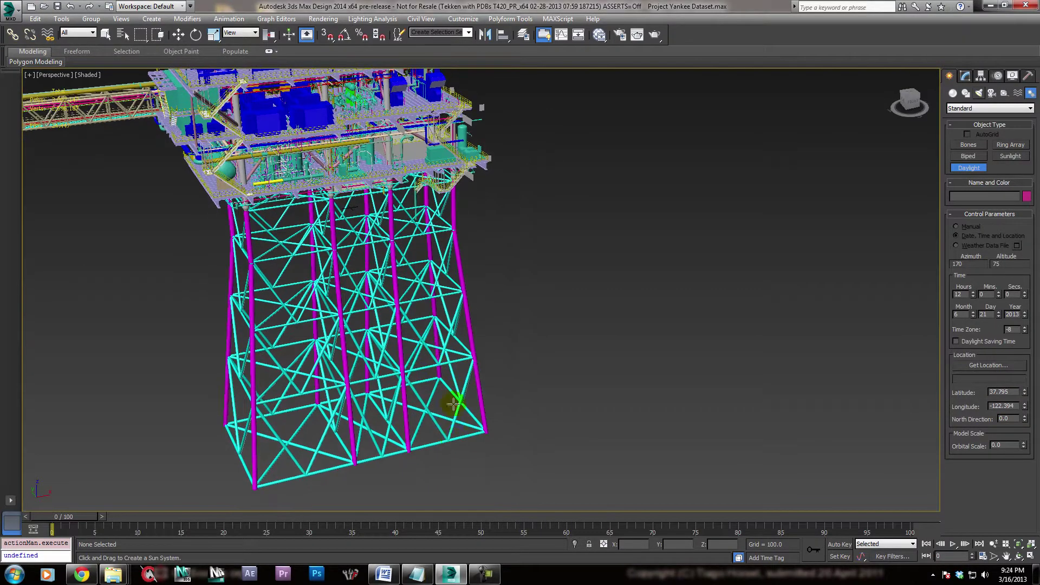
right_click(456, 448)
left_click(457, 443)
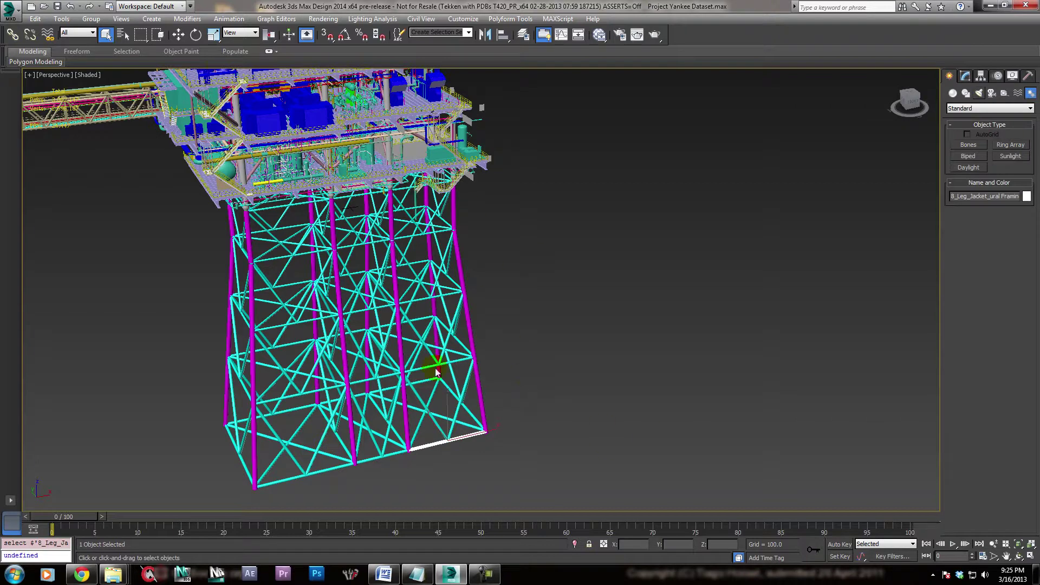
key("w")
right_click(178, 34)
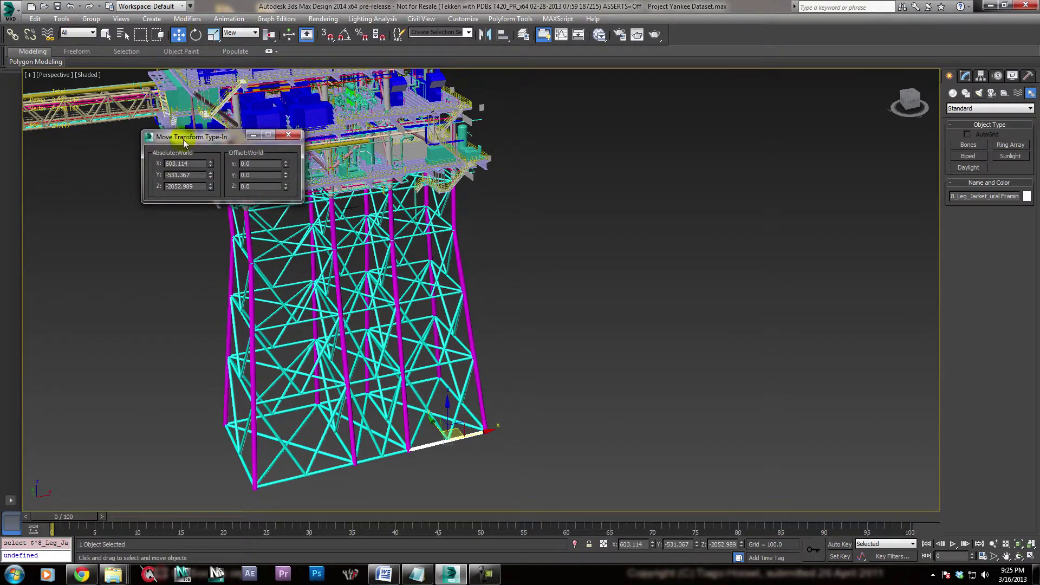
left_click(171, 179)
left_click(164, 167)
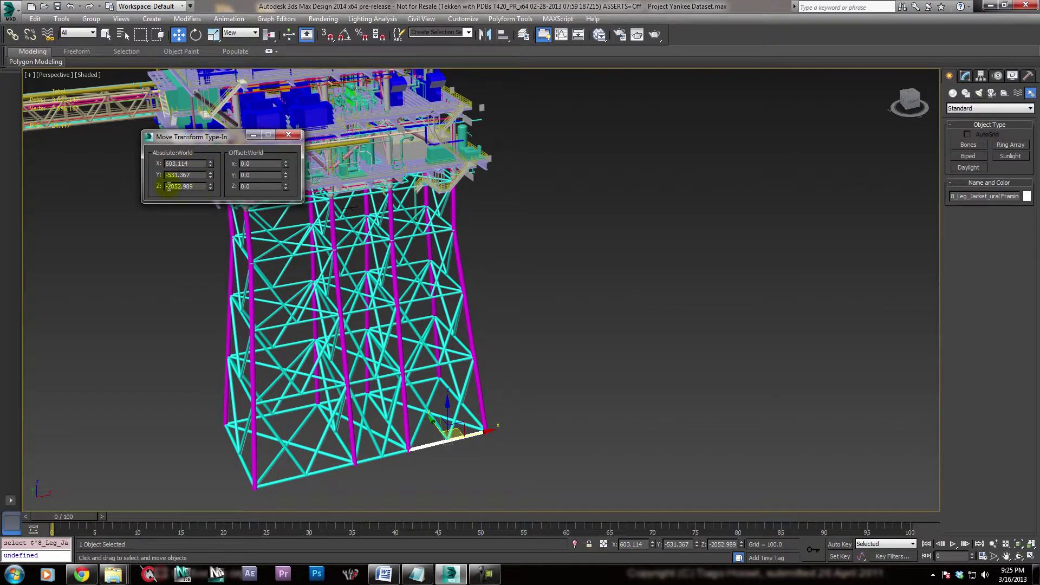
left_click(288, 134)
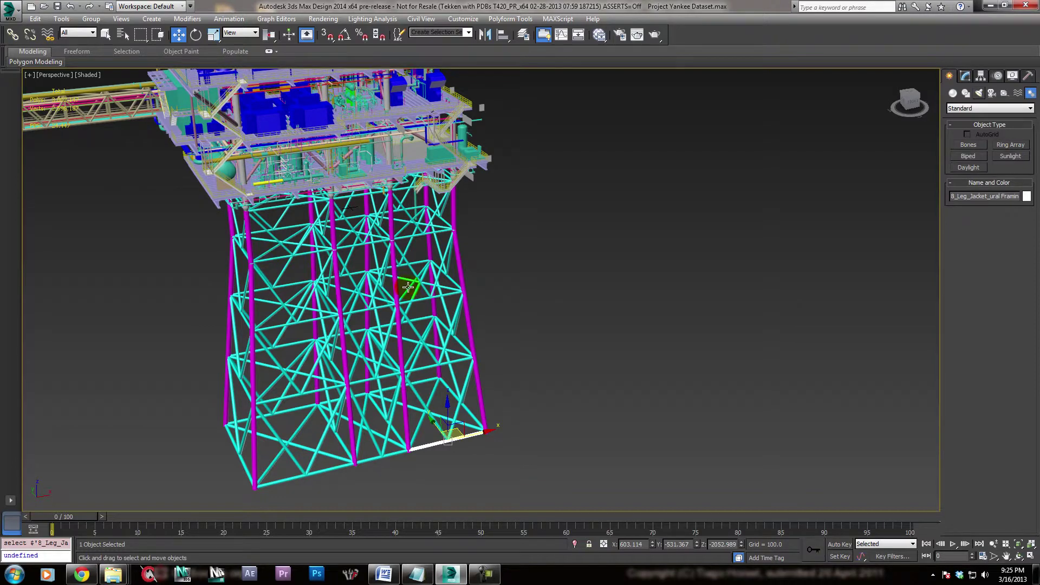
middle_click_drag(495, 336, 406, 400, "alt")
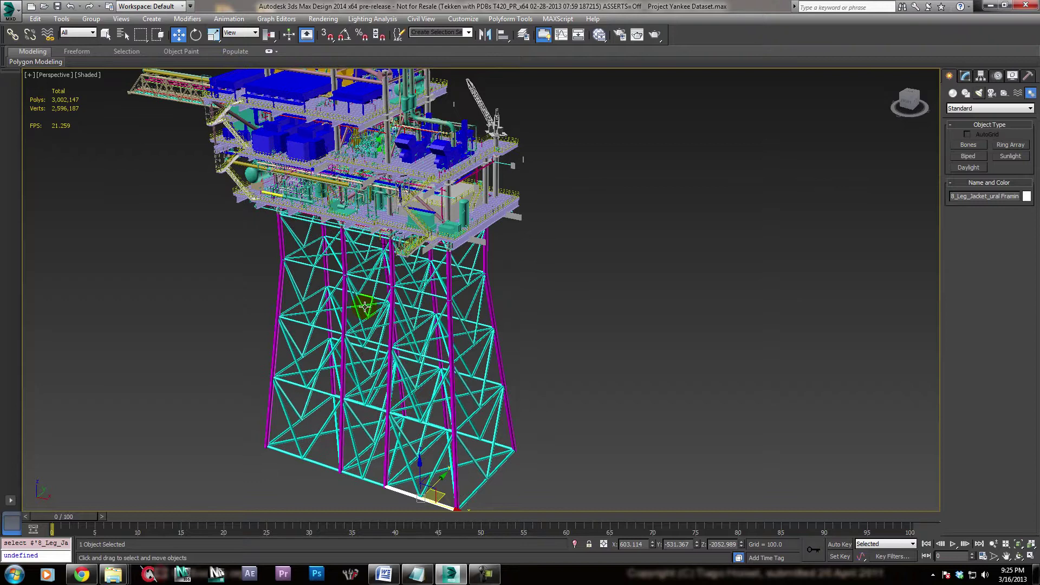
scroll(362, 306, "down", 2)
scroll(357, 306, "up", 2)
middle_click_drag(347, 231, 342, 275, "alt")
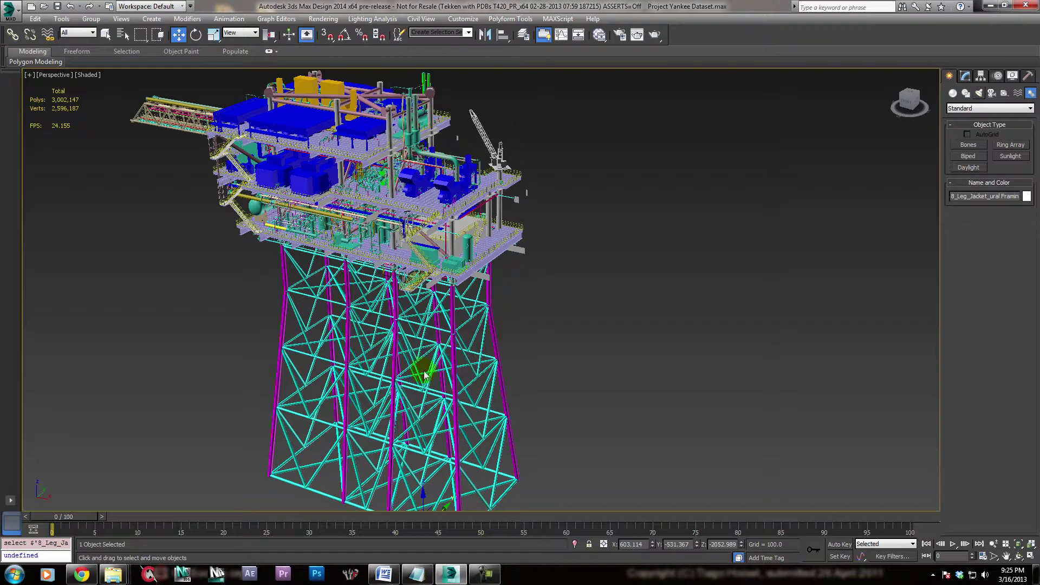
scroll(414, 372, "up", 1)
scroll(320, 327, "up", 1)
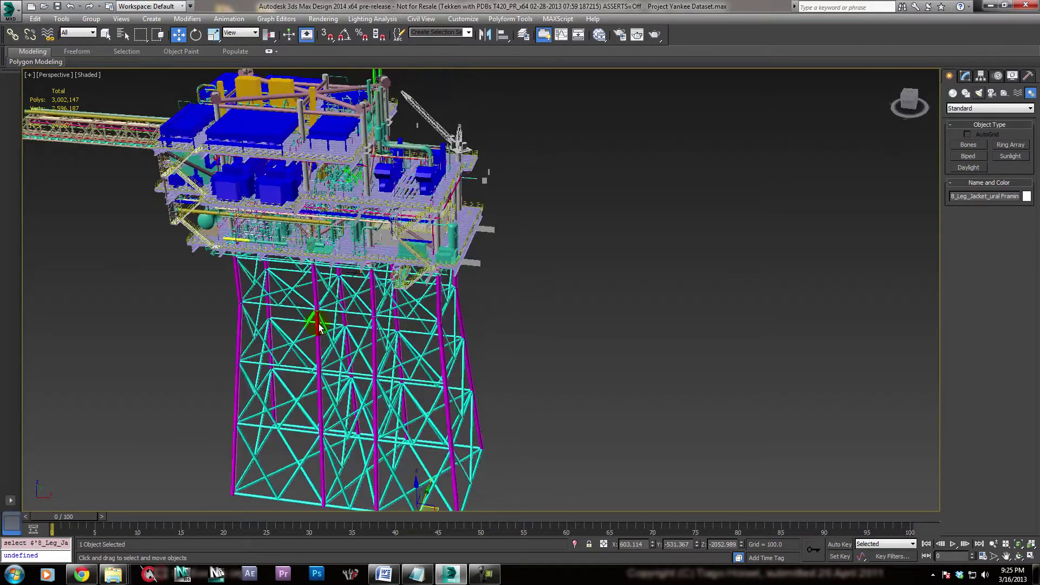
middle_click_drag(319, 328, 454, 326, "alt")
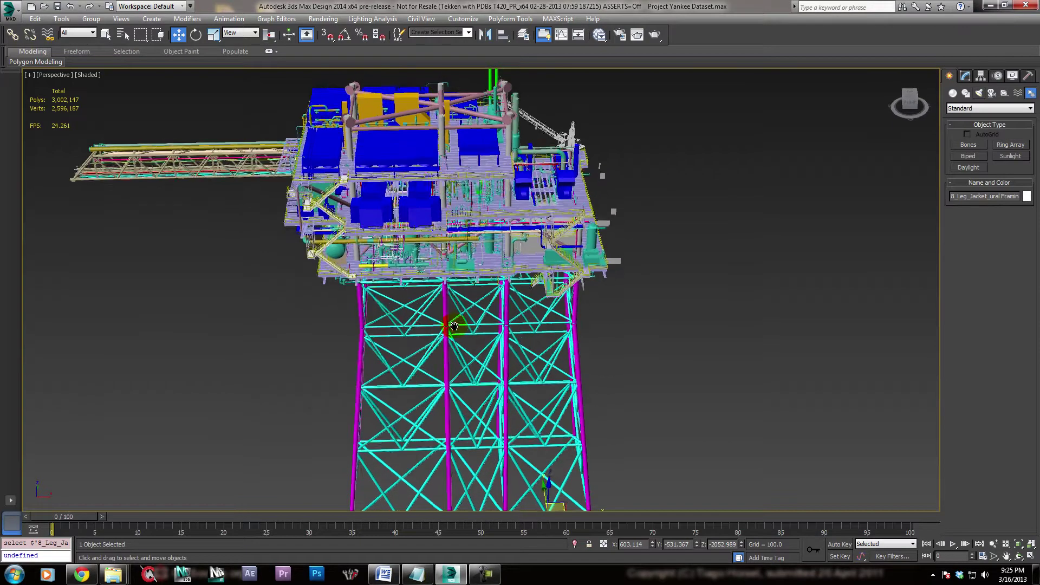
scroll(454, 325, "down", 4)
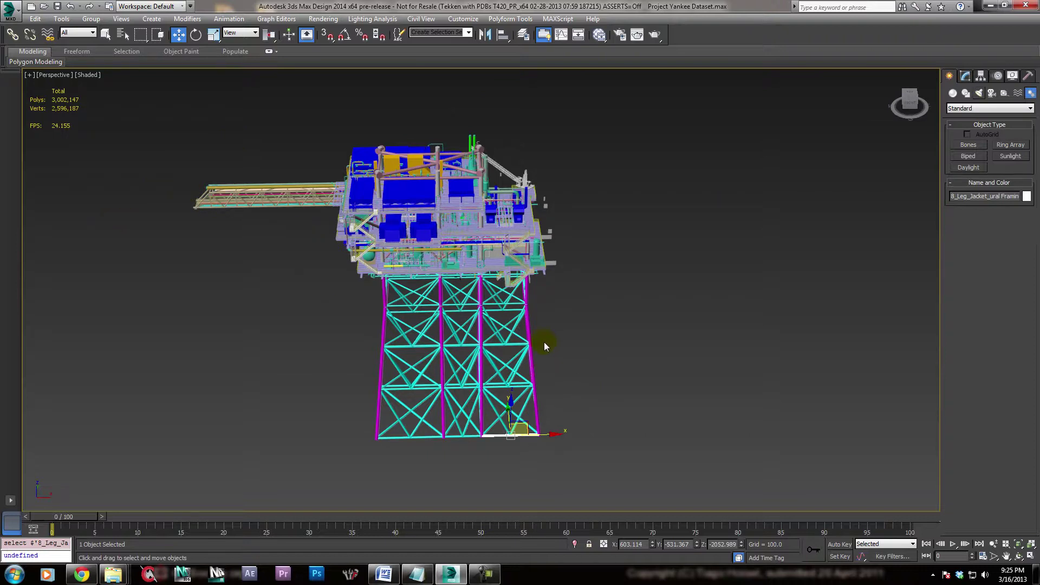
left_click(440, 313)
middle_click_drag(603, 411, 490, 421, "alt")
scroll(491, 421, "up", 4)
middle_click_drag(439, 393, 475, 465)
scroll(475, 465, "down", 6)
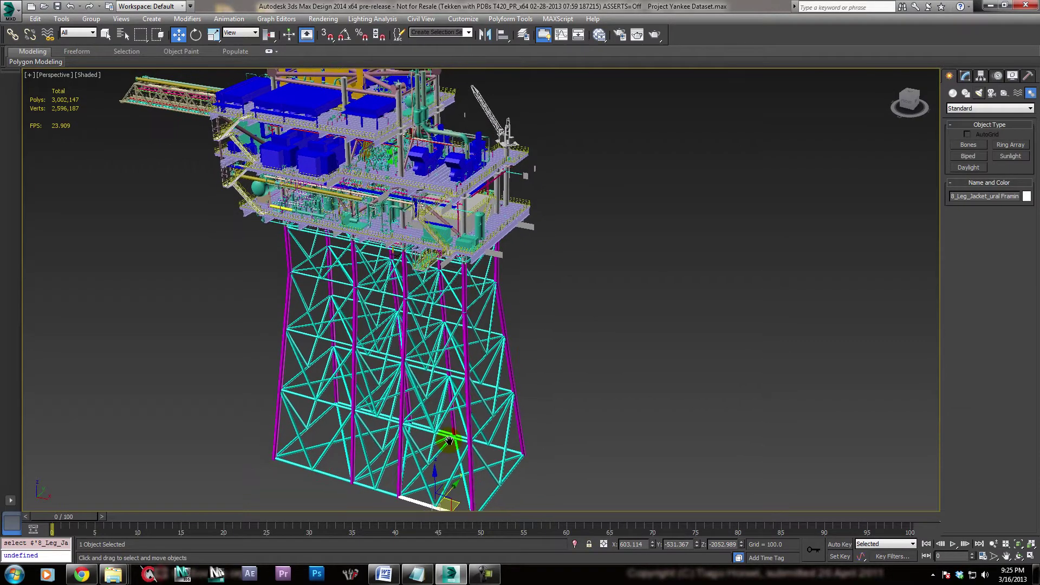
middle_click_drag(426, 420, 547, 343, "alt")
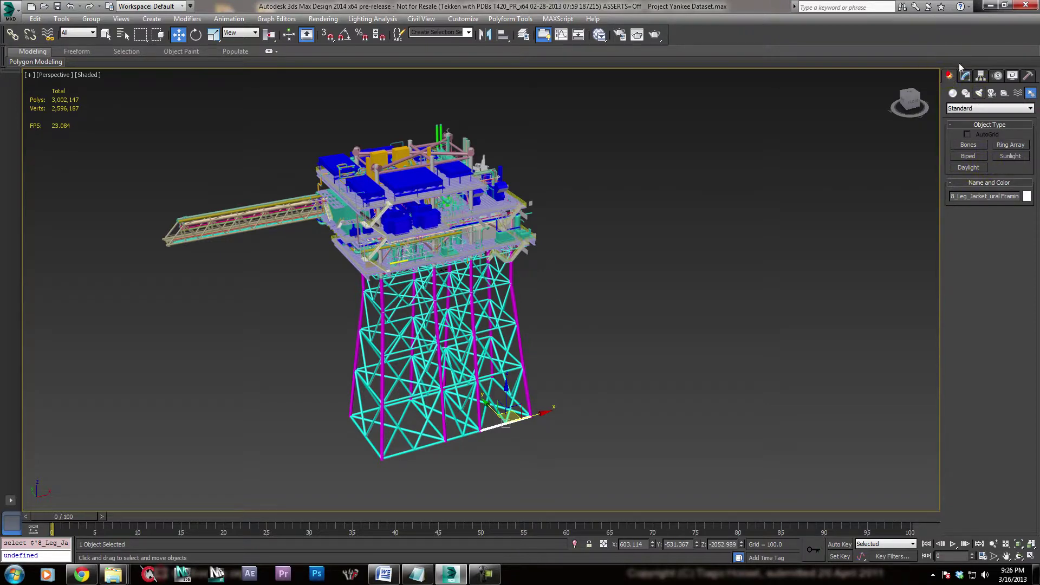
Step: Start a Daylight system and accept the recommended mr Photographic Exposure Control at EV 15
left_click(968, 167)
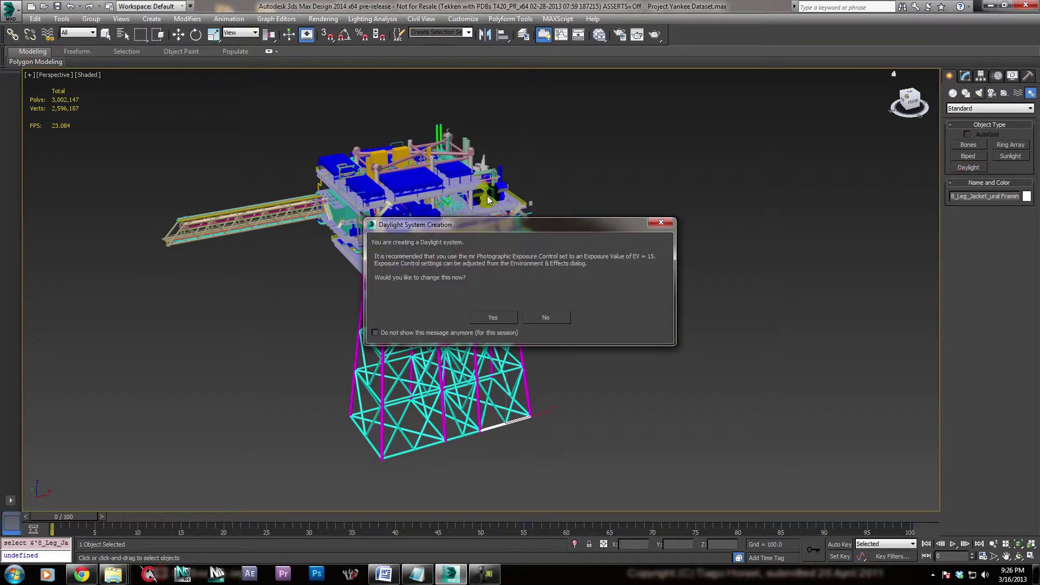
left_click_drag(502, 228, 646, 127)
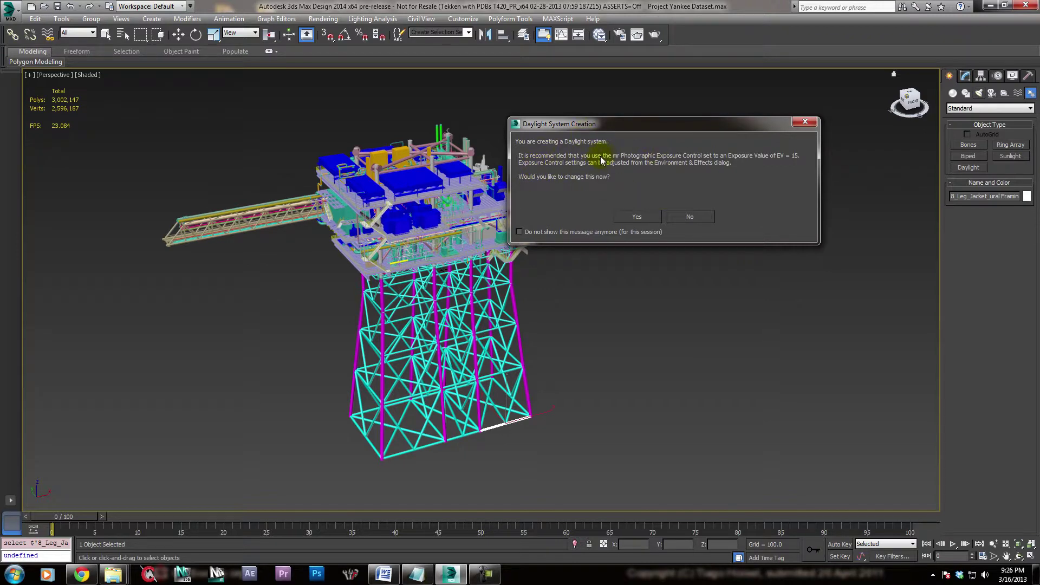
left_click(638, 217)
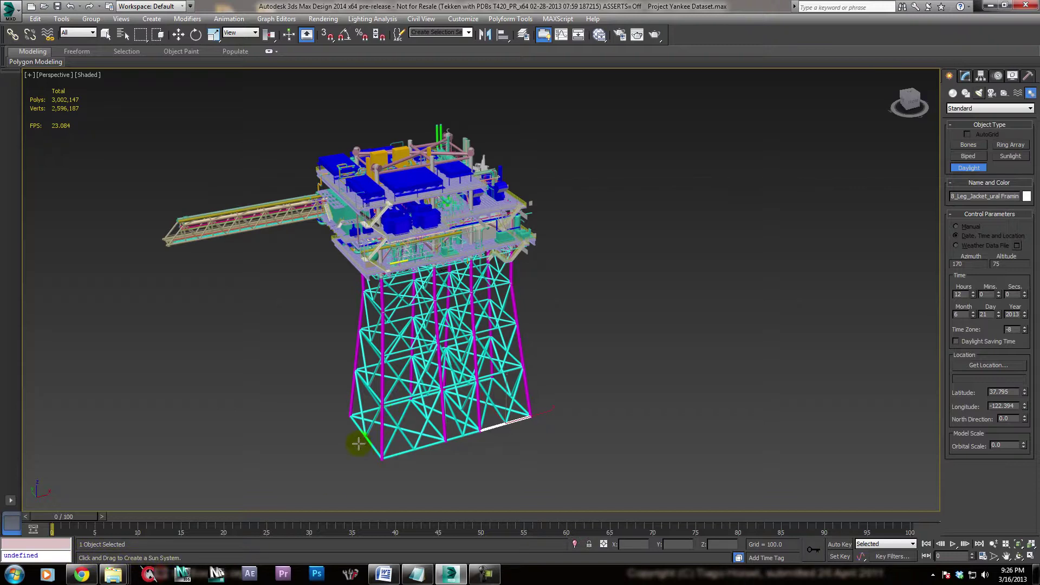
Step: Draw the Daylight compass rose outward from the jacket's lower-left corner
mouse_move(354, 436)
left_mouse_down()
mouse_move(378, 462)
mouse_move(360, 446)
mouse_move(370, 465)
mouse_move(344, 434)
mouse_move(362, 455)
mouse_move(387, 450)
mouse_move(341, 453)
mouse_move(335, 430)
mouse_move(348, 444)
mouse_move(330, 444)
mouse_move(365, 446)
mouse_move(350, 431)
mouse_move(358, 448)
left_mouse_up()
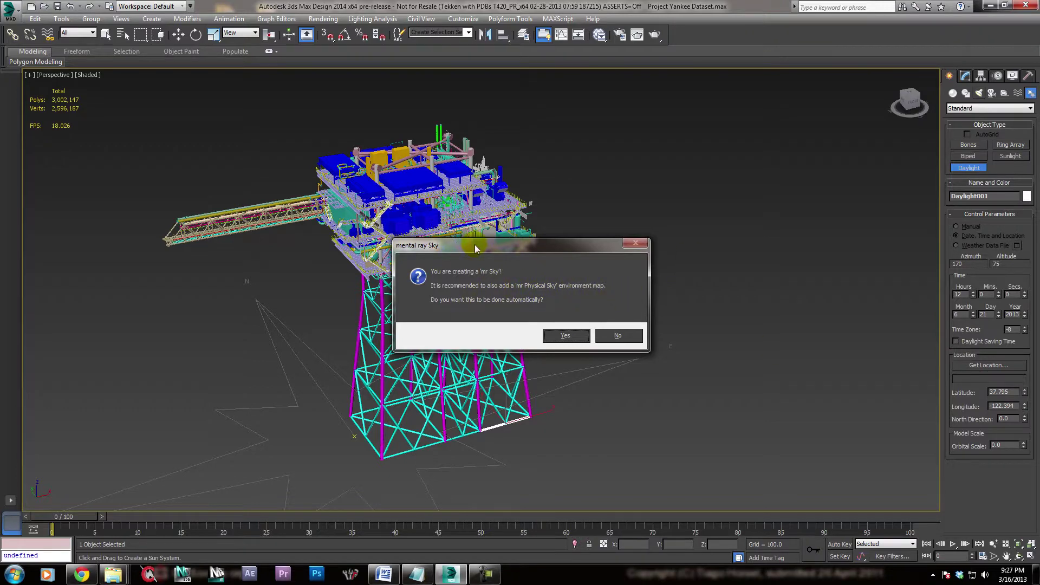
Step: Accept adding an mr Physical Sky environment map for Daylight001
left_click_drag(476, 249, 595, 170)
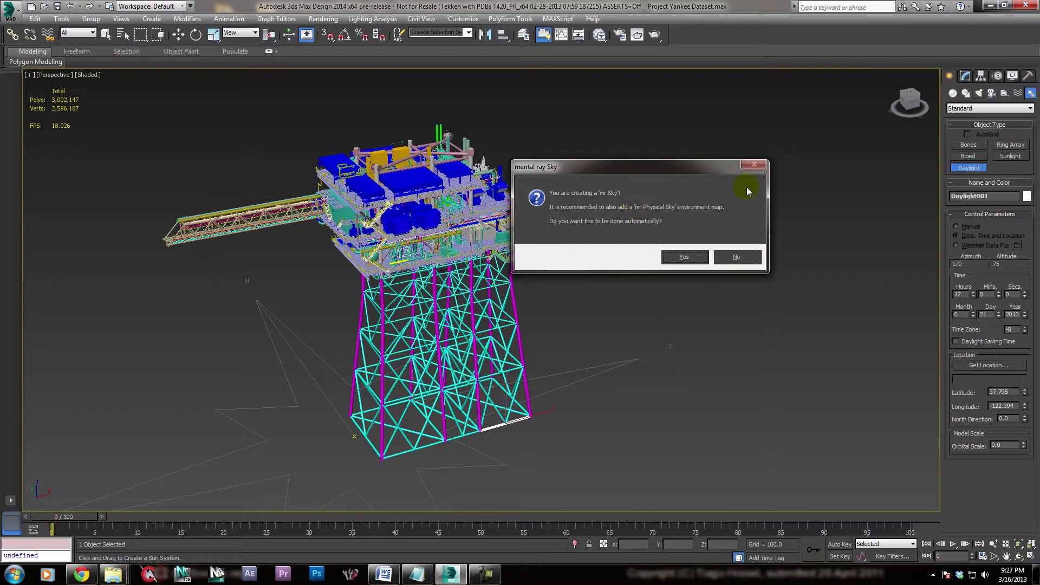
left_click(688, 257)
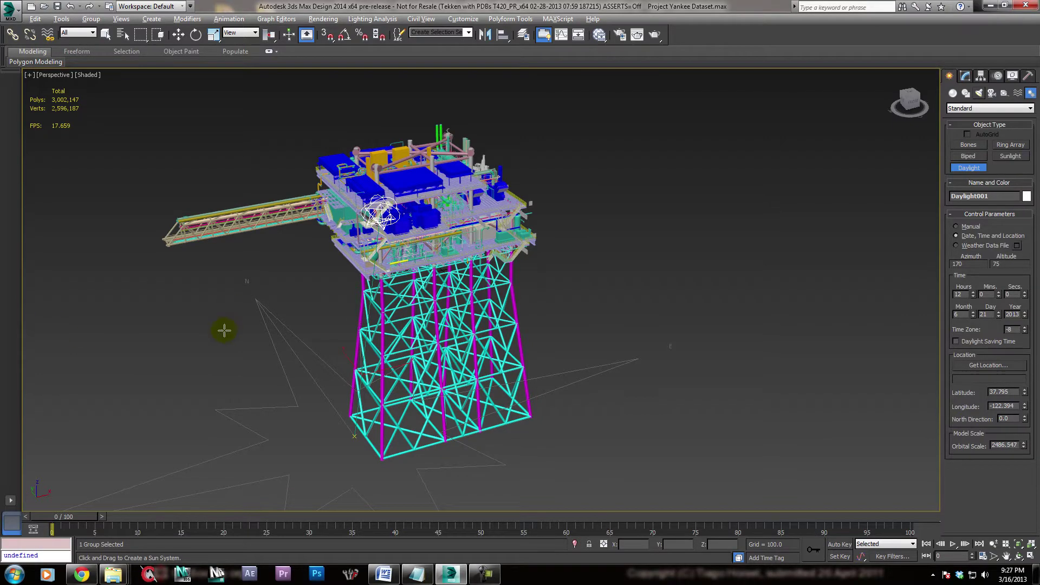
Step: Orbit and pan toward the sun compass, then finish Daylight creation
middle_click_drag(224, 330, 270, 320, "alt")
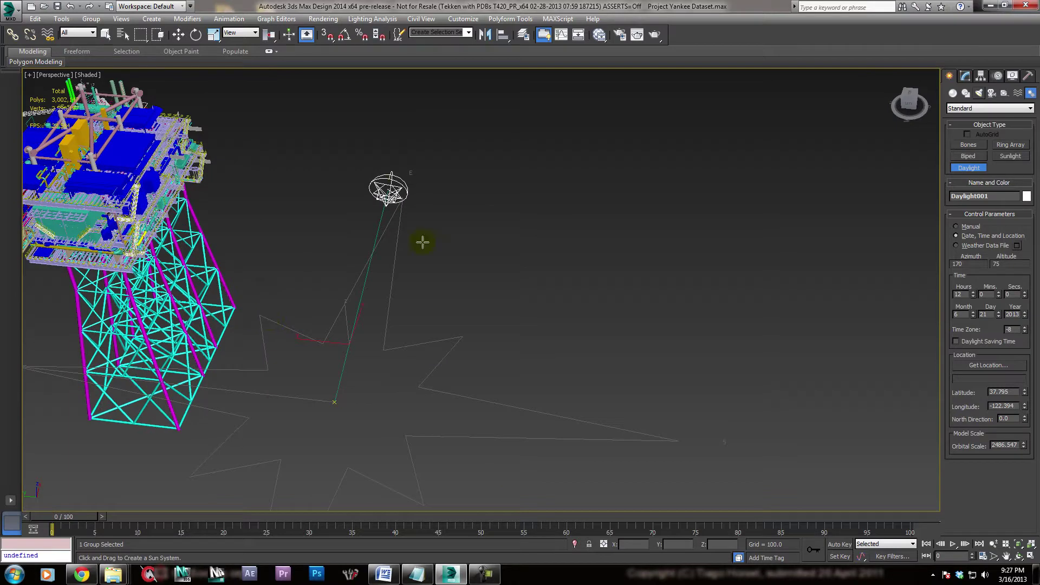
middle_click_drag(425, 338, 389, 304)
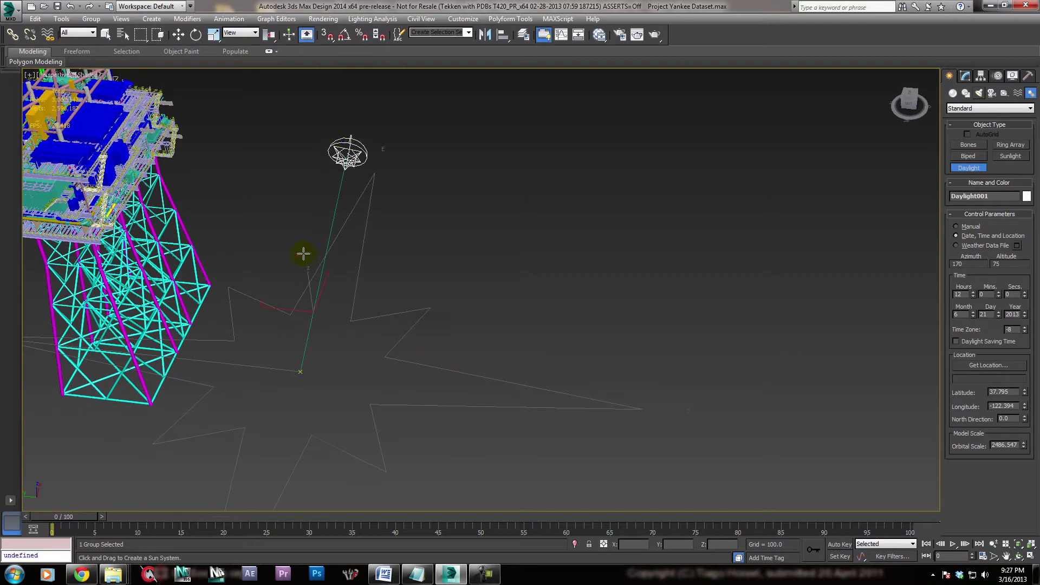
right_click(481, 327)
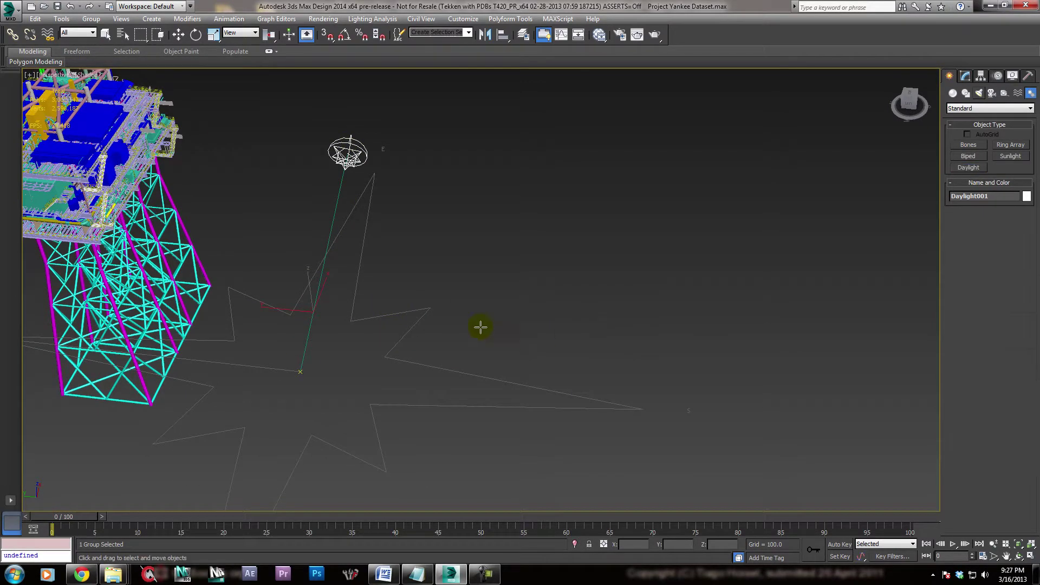
Step: Select the compass rose helper Compass001 and start the Align tool with Alt+A
key("w")
middle_click_drag(448, 327, 534, 370)
left_click(497, 430)
middle_click_drag(361, 422, 444, 447, "alt")
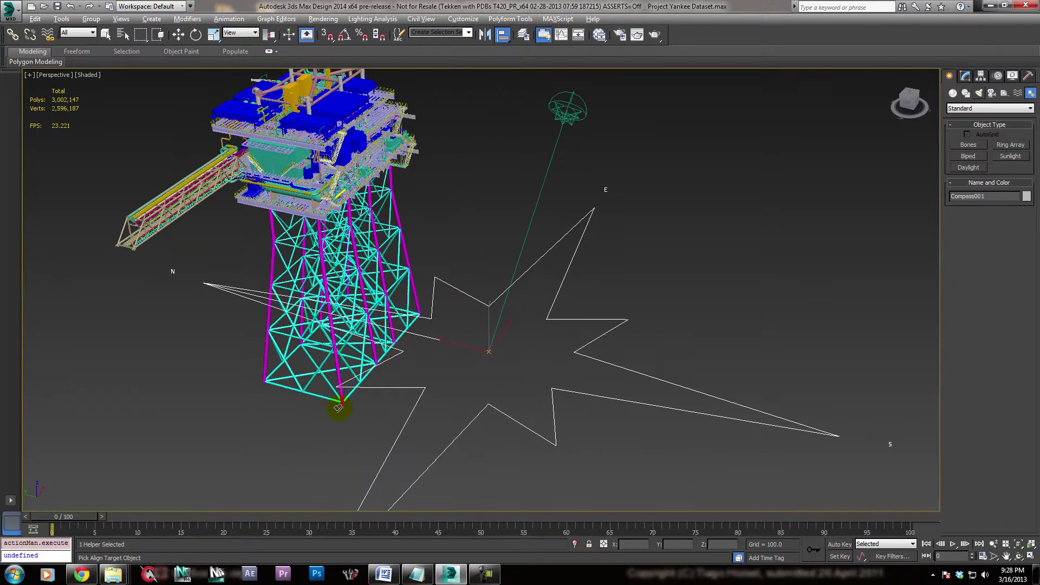
key("alt+a")
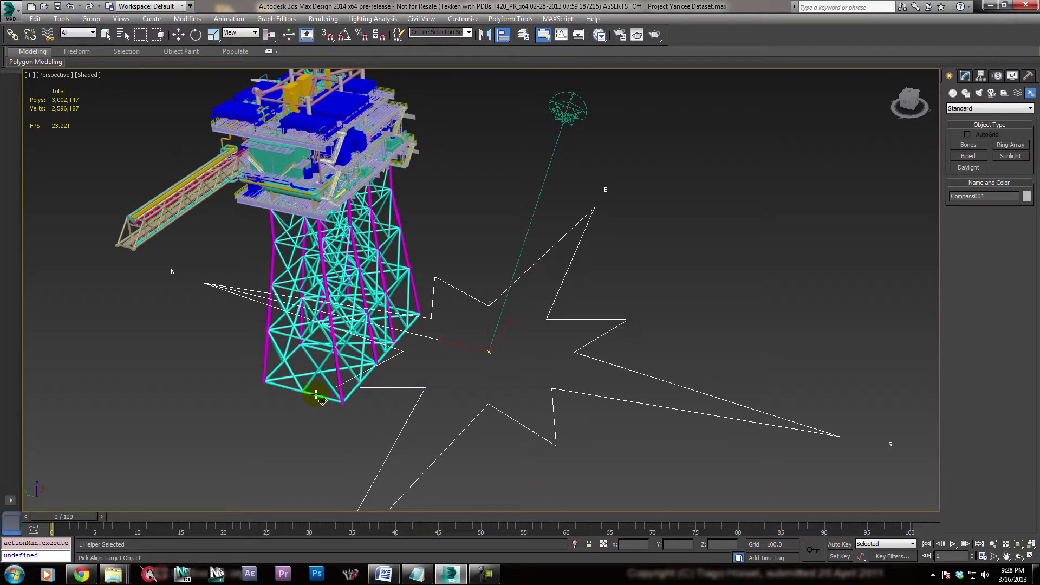
Step: Align the compass to the jacket, centre to centre, on X, Y and Z
left_click(317, 396)
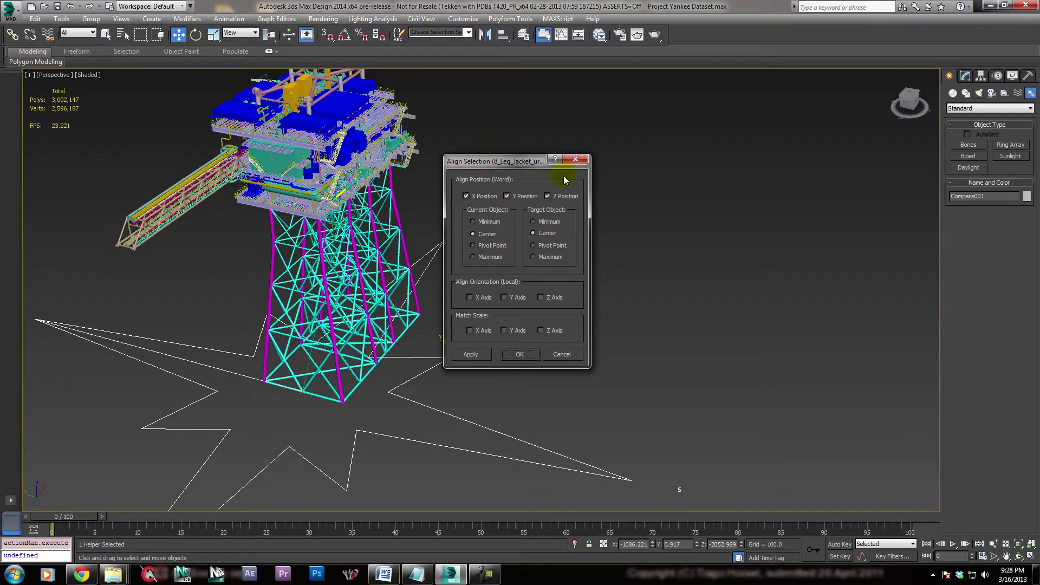
left_click_drag(495, 163, 604, 143)
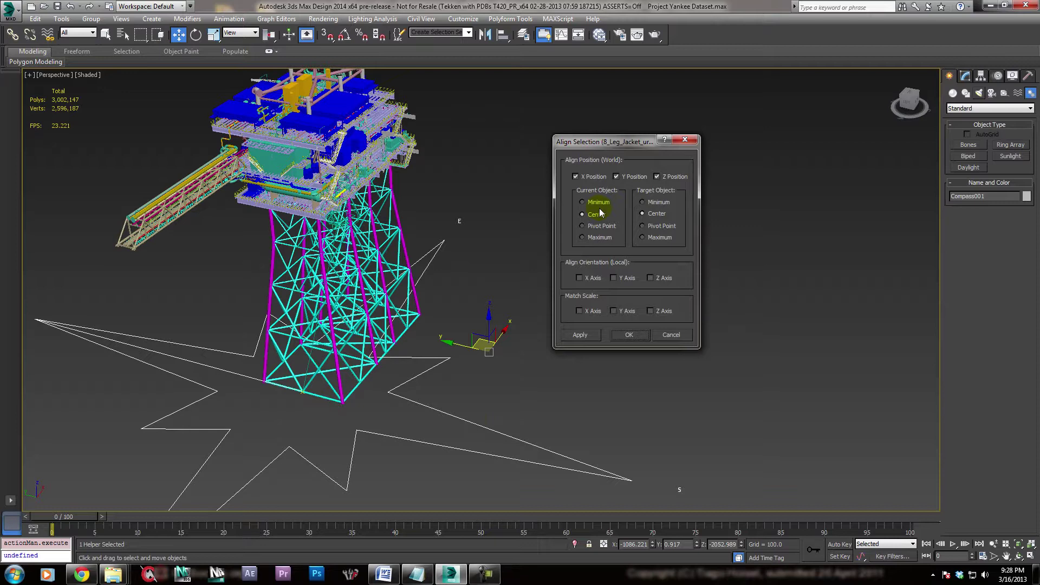
left_click_drag(632, 149, 635, 124)
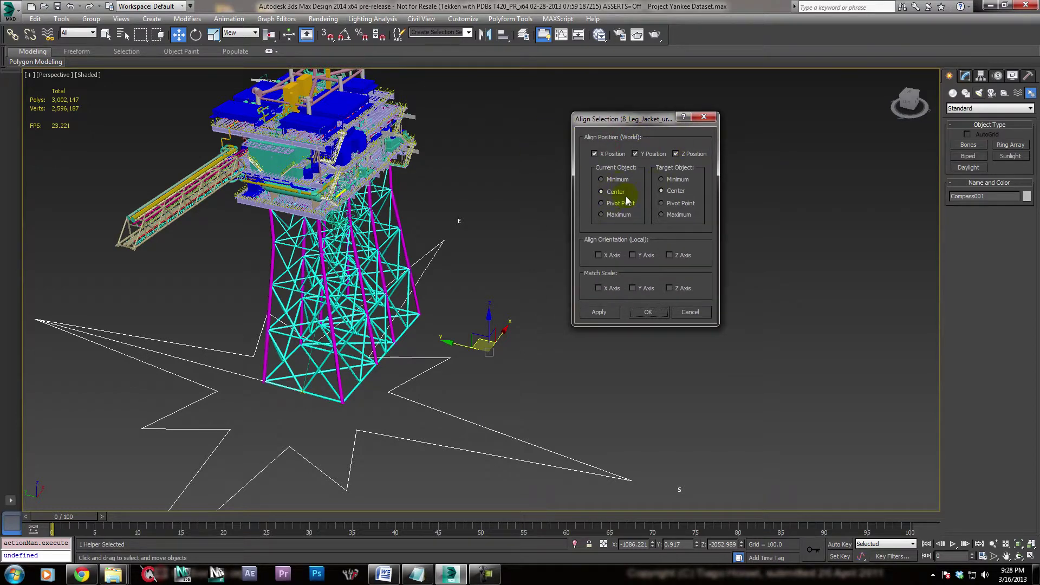
left_click(682, 204)
left_click(685, 192)
Step: Apply the alignment, then select Daylight001 and scroll its Modify parameters to Position
left_click(648, 312)
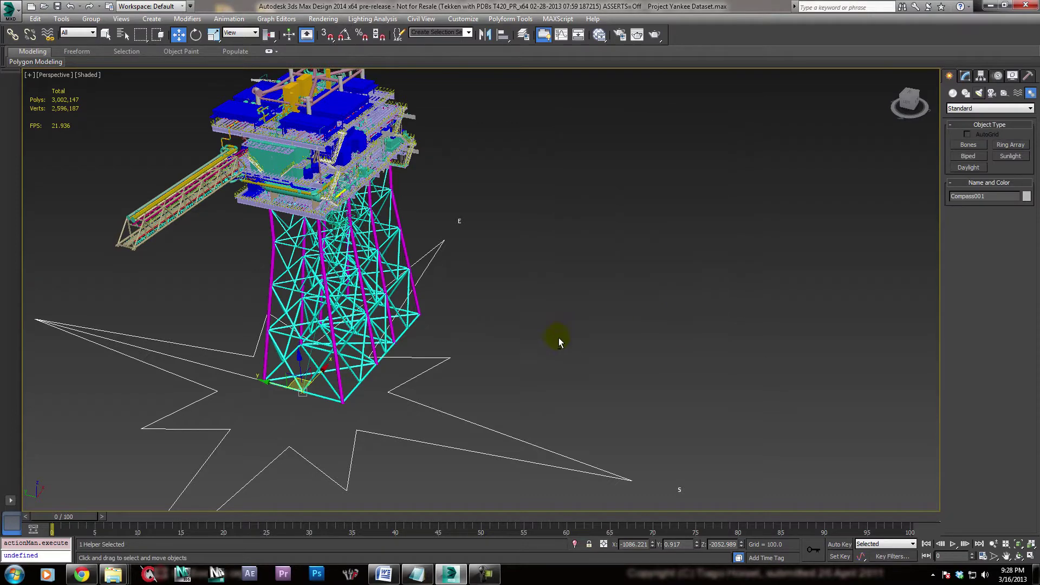
mouse_move(559, 339)
middle_mouse_down("alt")
mouse_move(501, 345)
mouse_move(425, 332)
mouse_move(458, 341)
mouse_move(568, 325)
mouse_move(616, 353)
mouse_move(563, 341)
middle_mouse_up("alt")
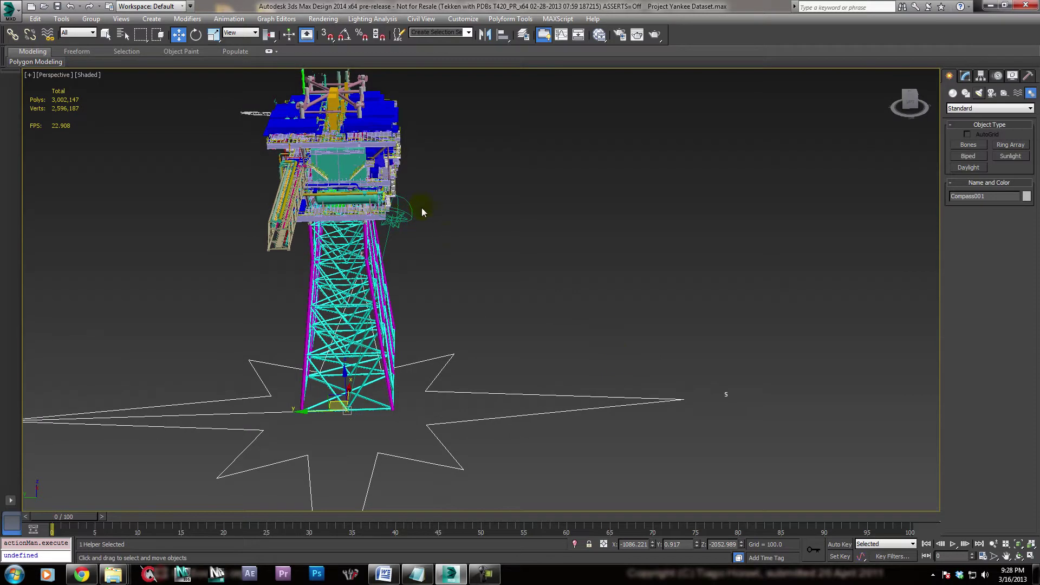
left_click(965, 76)
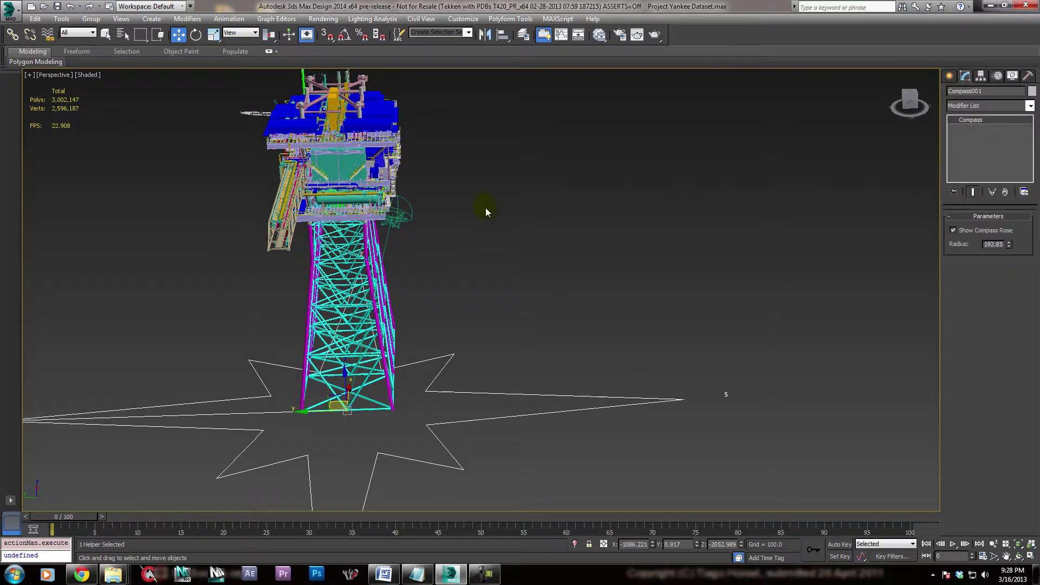
left_click(396, 222)
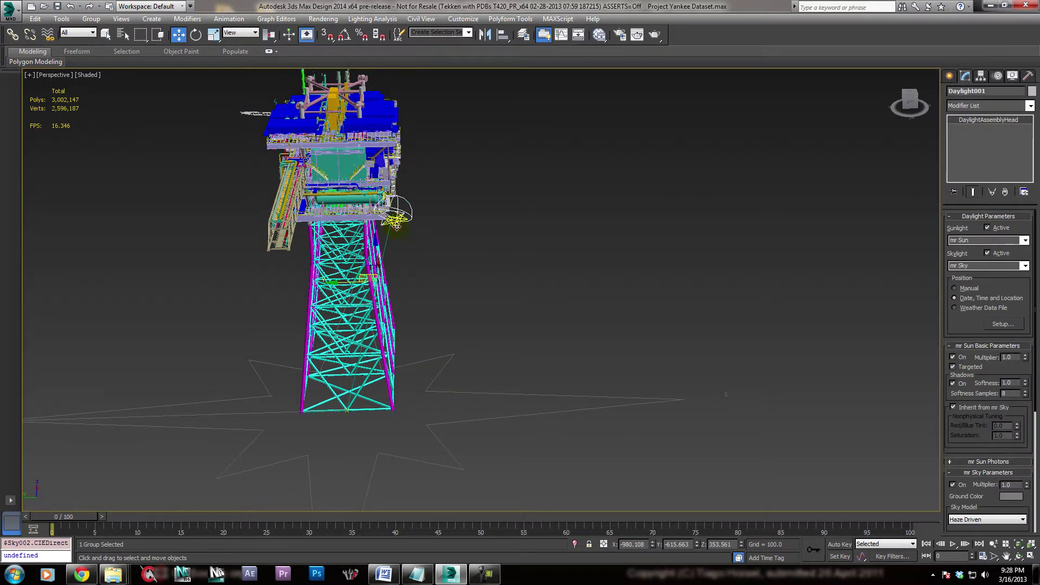
key("q")
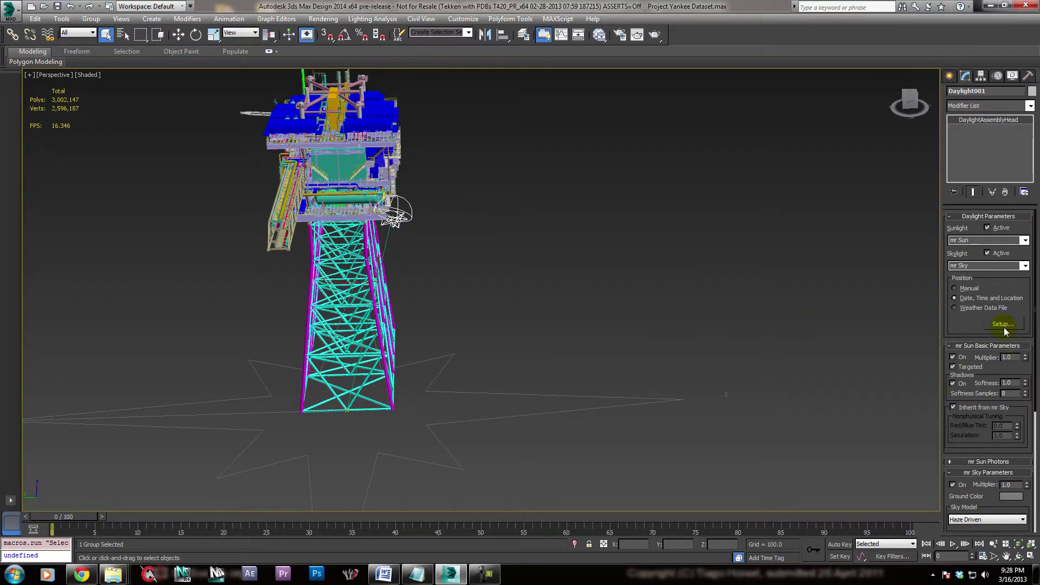
mouse_move(978, 330)
left_mouse_down()
mouse_move(978, 296)
mouse_move(965, 297)
mouse_move(963, 383)
left_mouse_up()
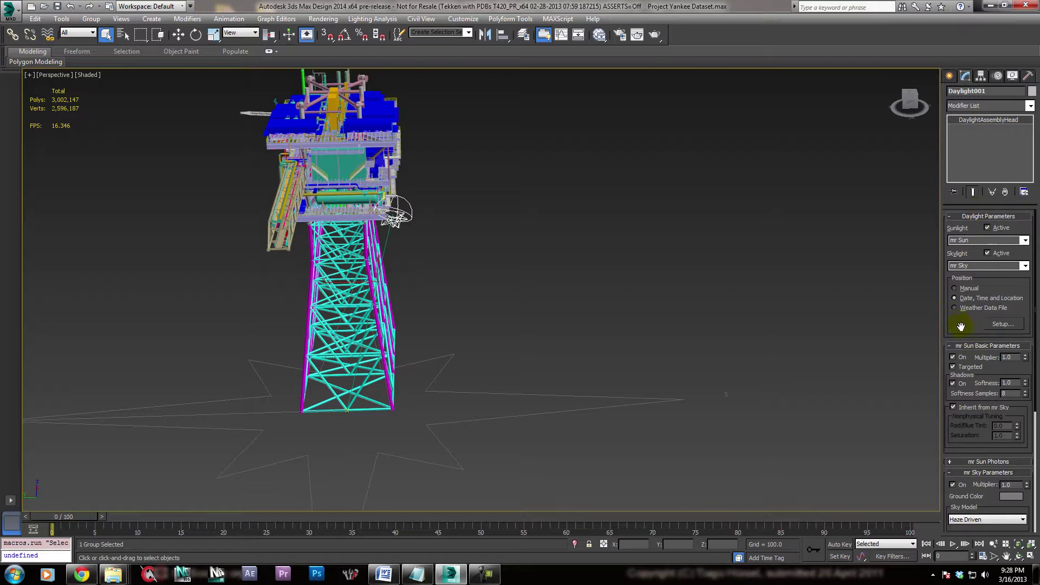
scroll(961, 327, "down", 2)
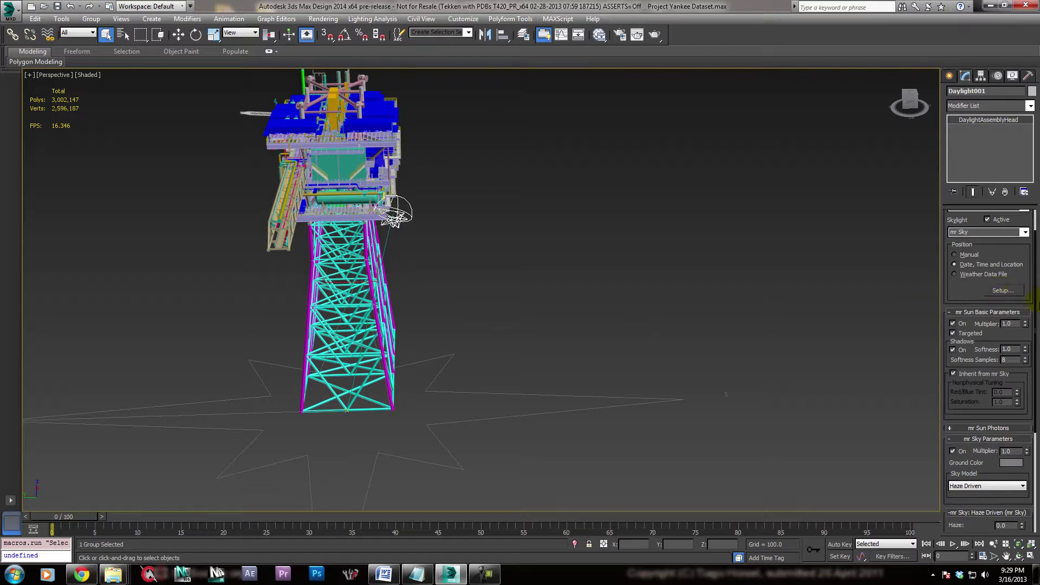
Step: Set Daylight001 to Manual position and move the sun up and right of the walkway
left_click(970, 255)
middle_click_drag(482, 258, 520, 279, "alt")
key("w")
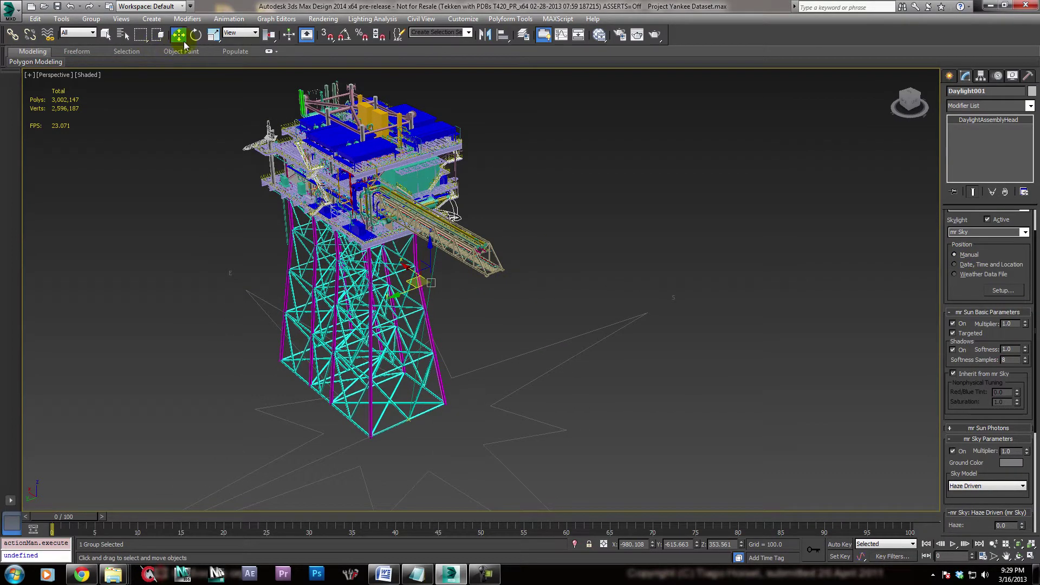
left_click_drag(411, 279, 541, 239)
middle_click_drag(740, 321, 672, 323, "alt")
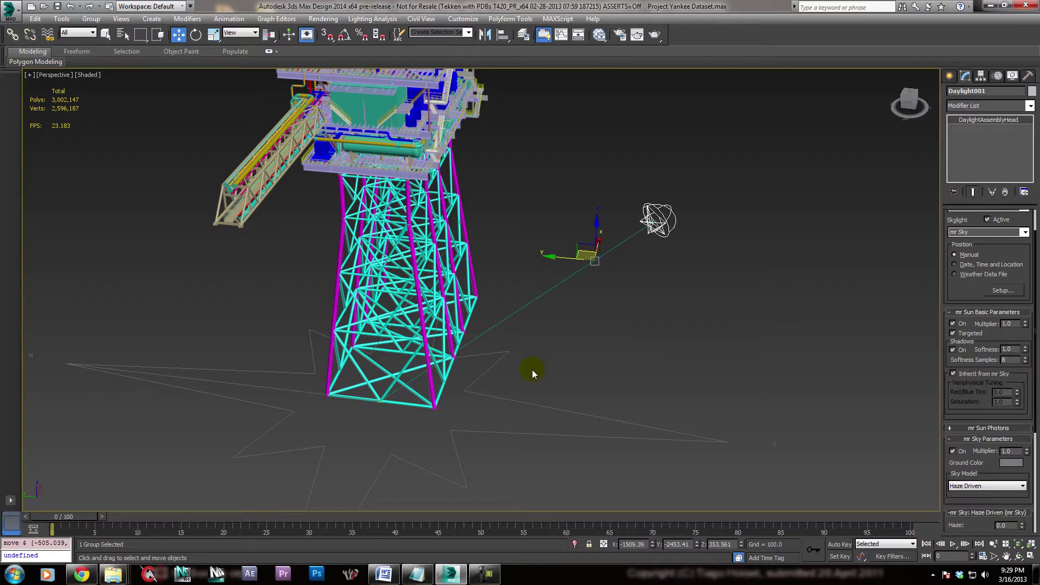
middle_click_drag(532, 370, 580, 360)
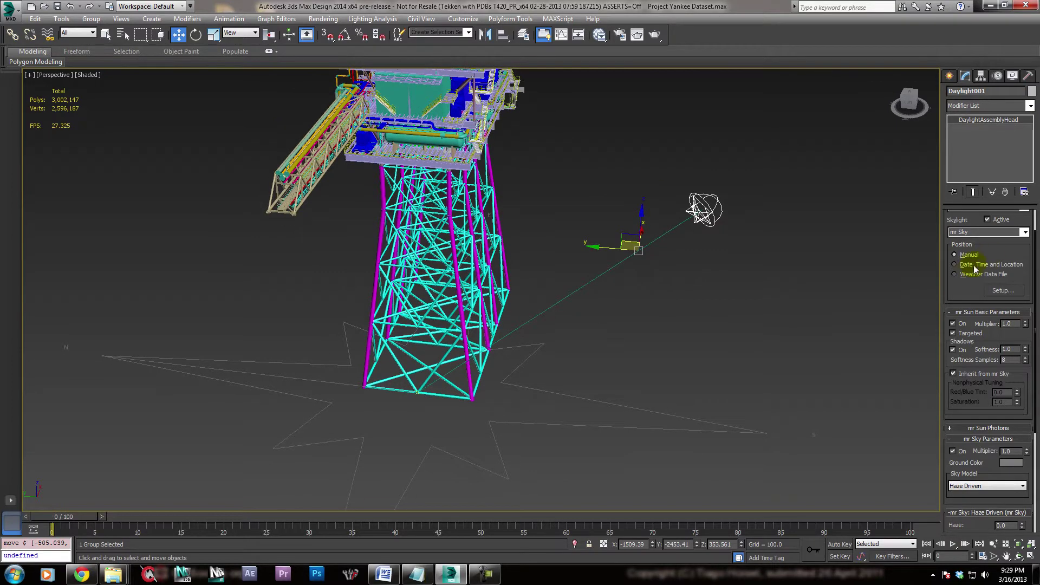
Step: Set the sun to Date, Time and Location at 9:00 on 8/1/2013, keeping San Francisco
left_click(965, 265)
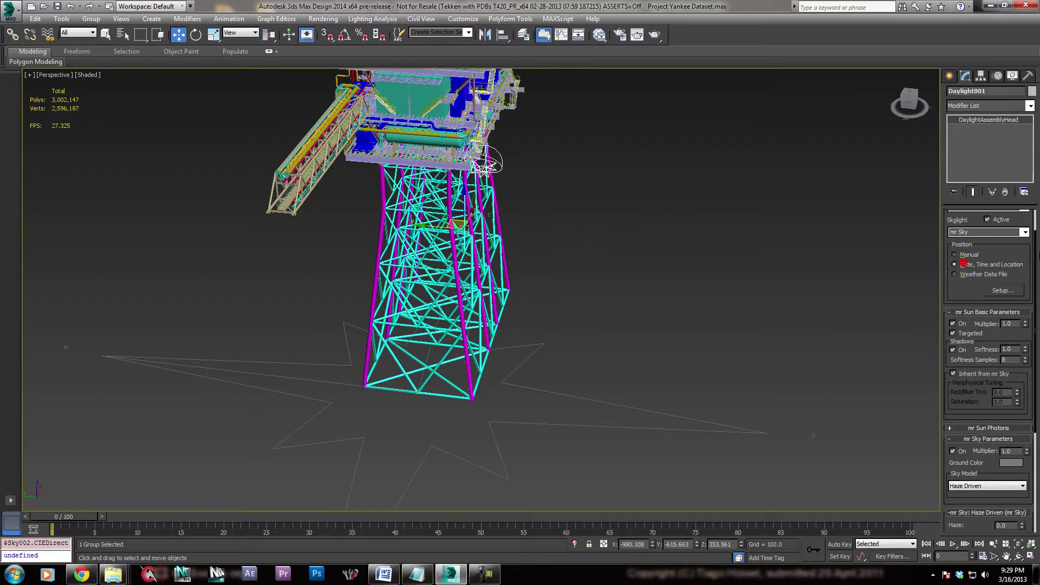
left_click(997, 291)
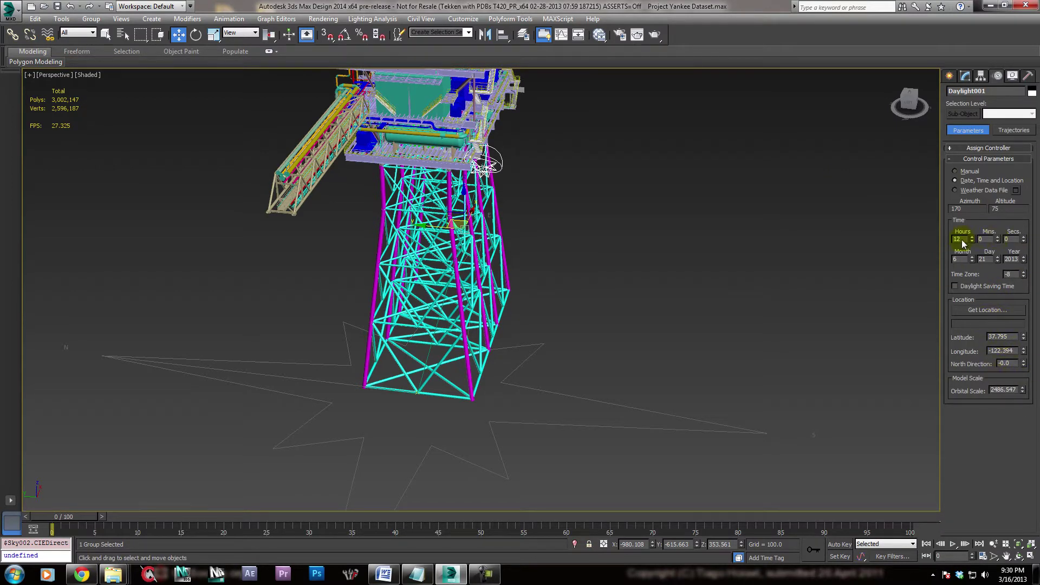
left_click_drag(974, 242, 1016, 267)
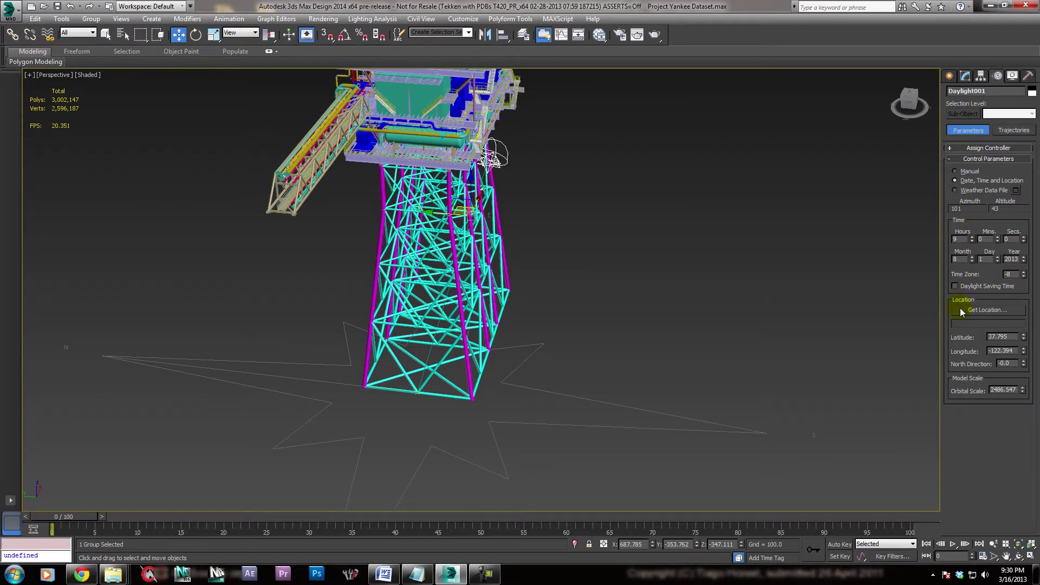
left_click(983, 310)
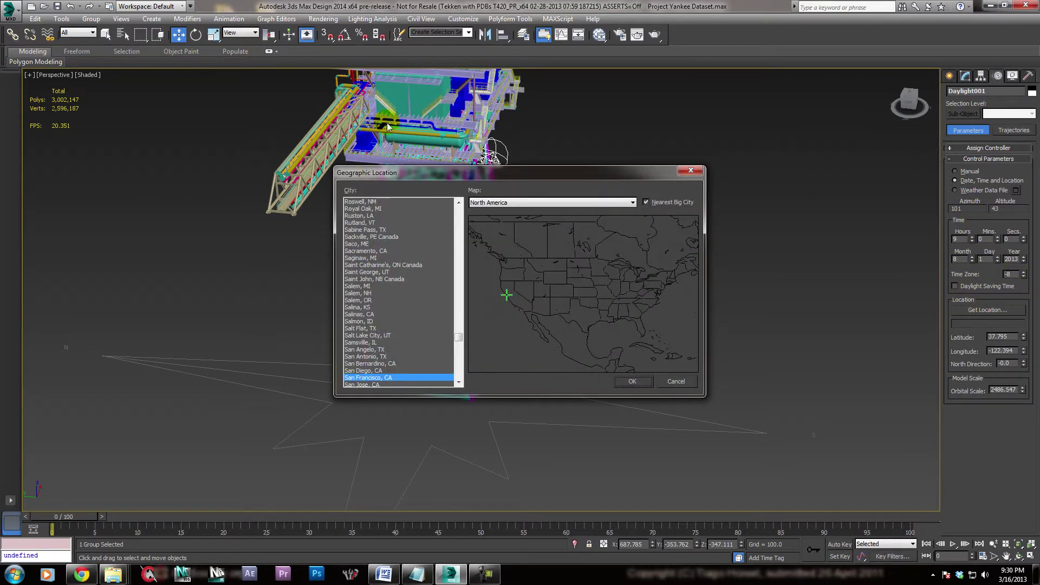
left_click_drag(504, 172, 617, 154)
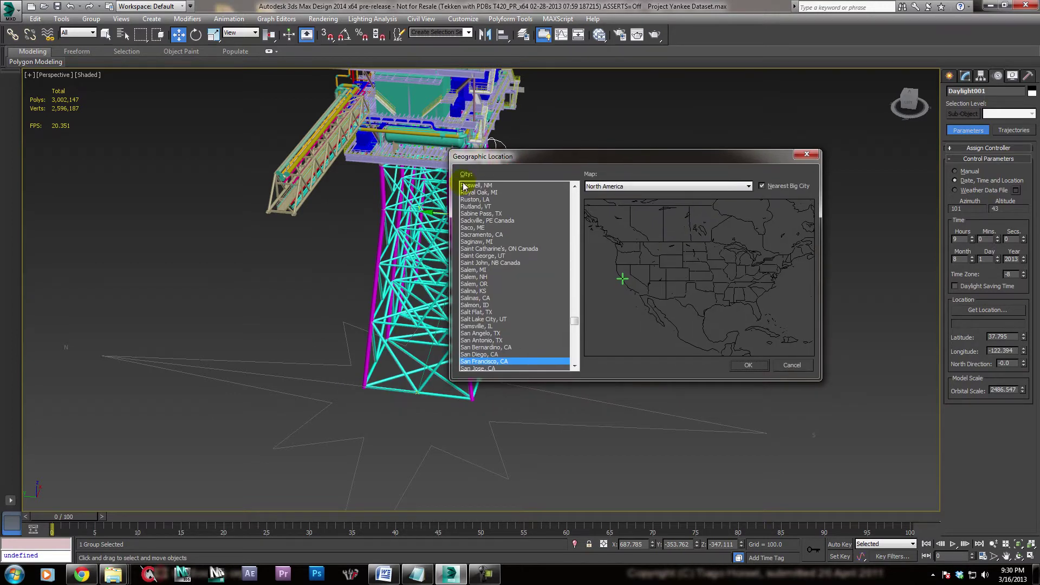
left_click(760, 359)
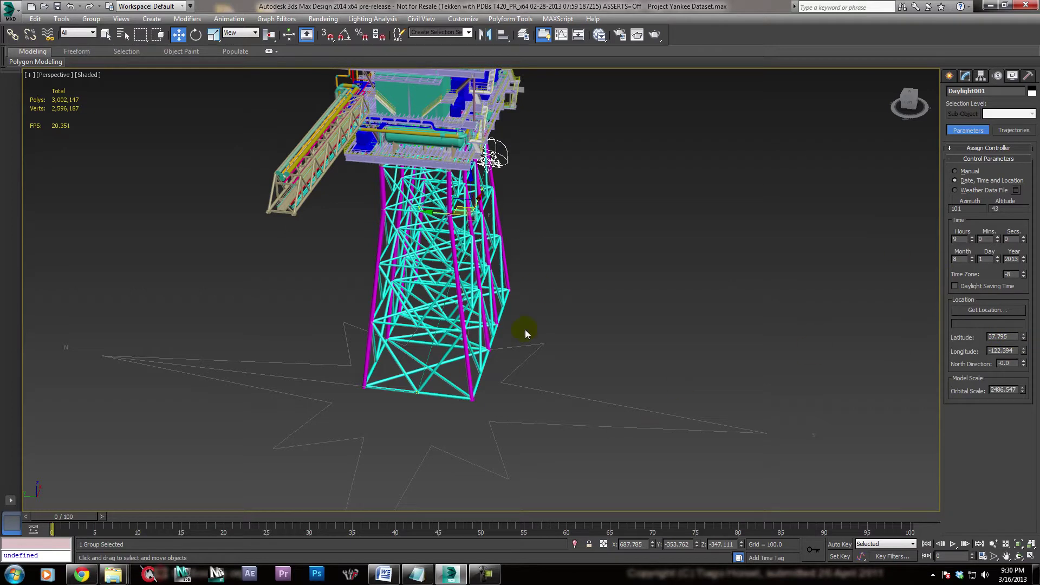
Step: Raise Daylight001's orbital scale to 6663.944 and zoom out to see the distant sun
middle_click_drag(629, 382, 457, 418, "alt")
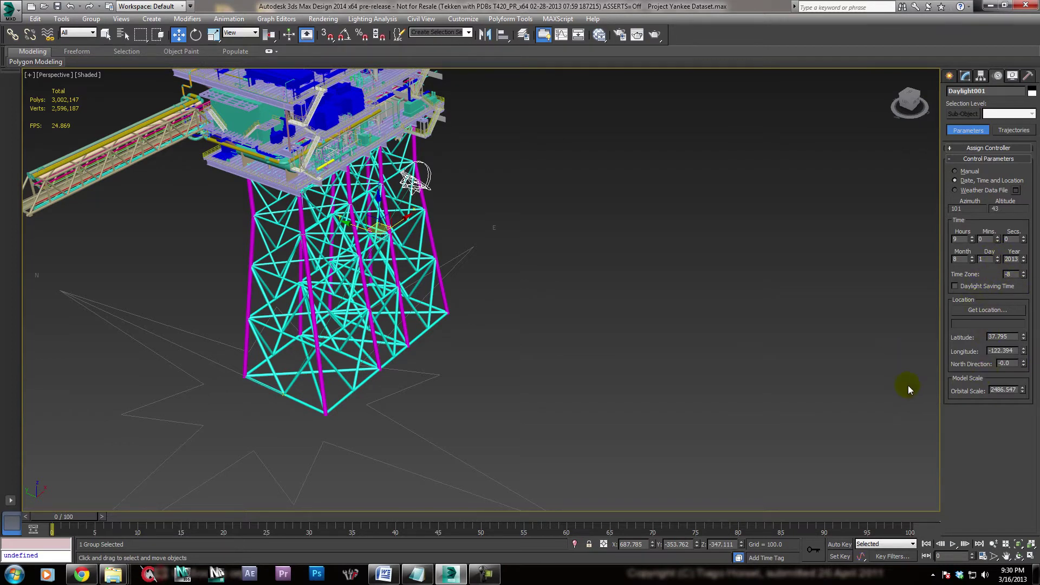
left_click_drag(1024, 391, 986, 413)
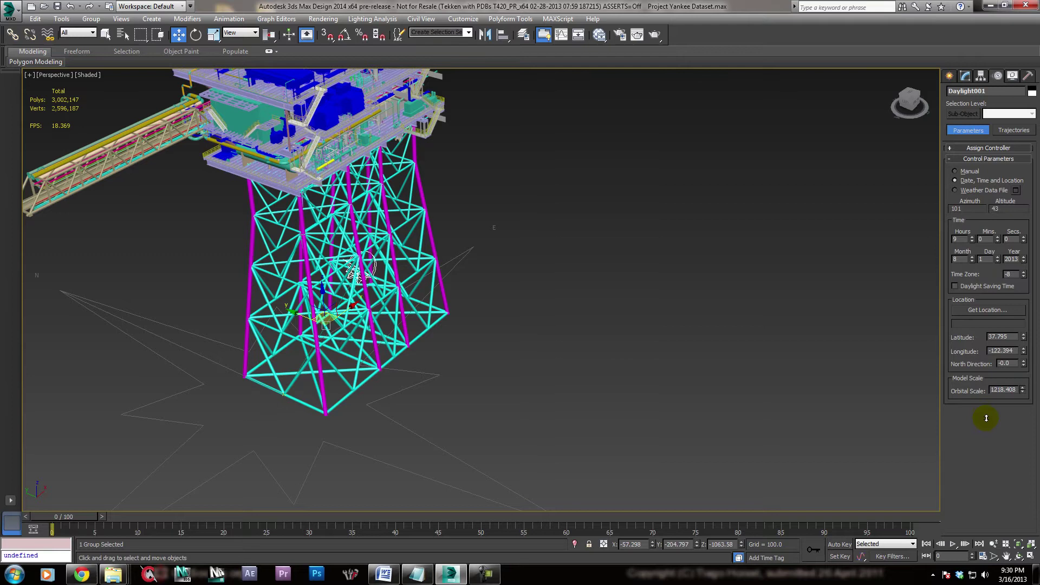
left_click_drag(986, 418, 1005, 390)
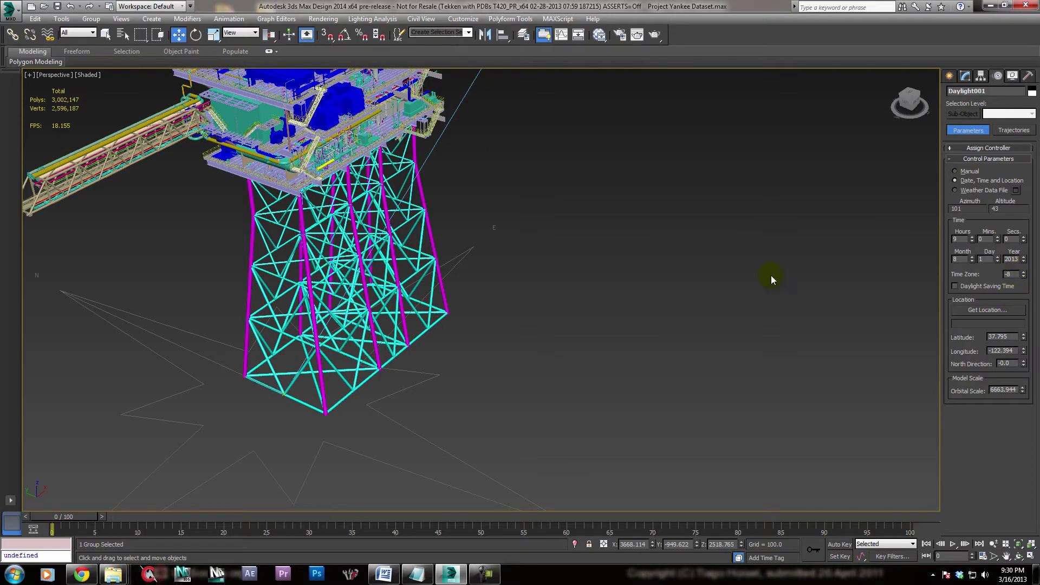
scroll(672, 353, "down", 5)
middle_click_drag(669, 353, 790, 189, "alt")
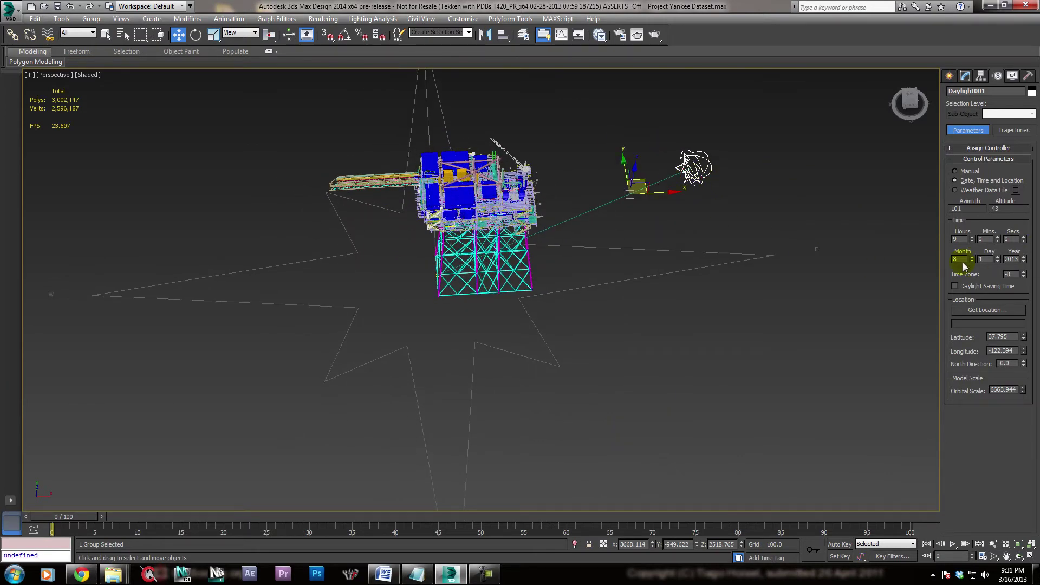
Step: Switch the sun back to Manual positioning and move it to the platform's other side
left_click(968, 172)
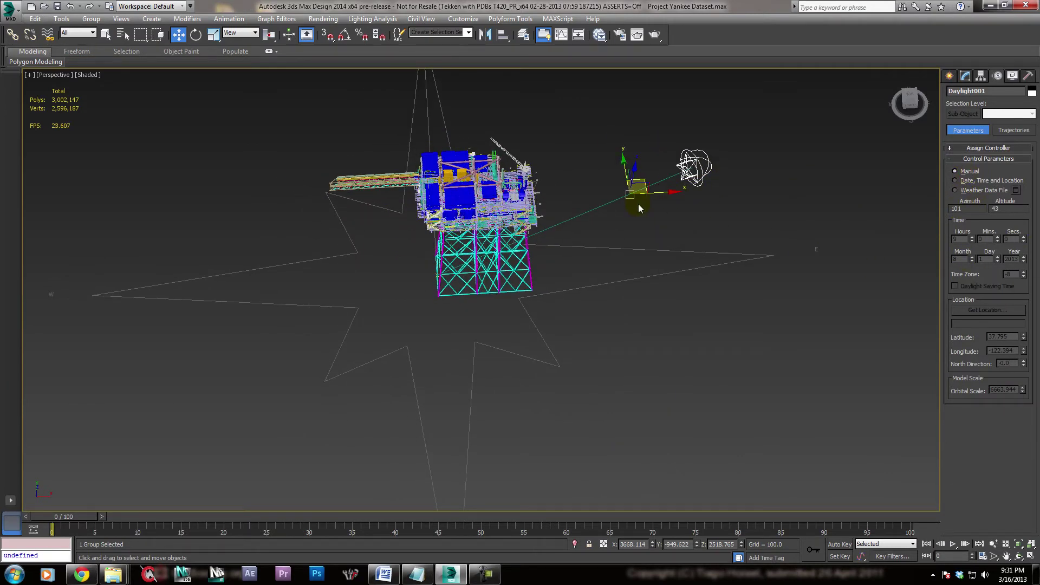
mouse_move(652, 198)
middle_mouse_down("alt")
mouse_move(648, 245)
mouse_move(645, 217)
middle_mouse_up("alt")
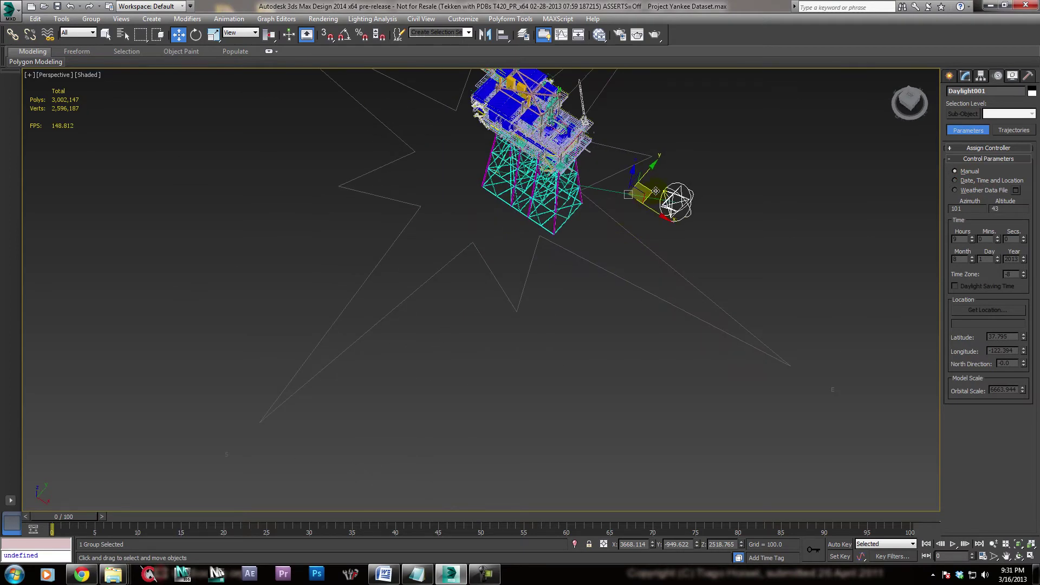
left_click_drag(650, 192, 298, 174)
middle_click_drag(344, 262, 612, 325, "alt")
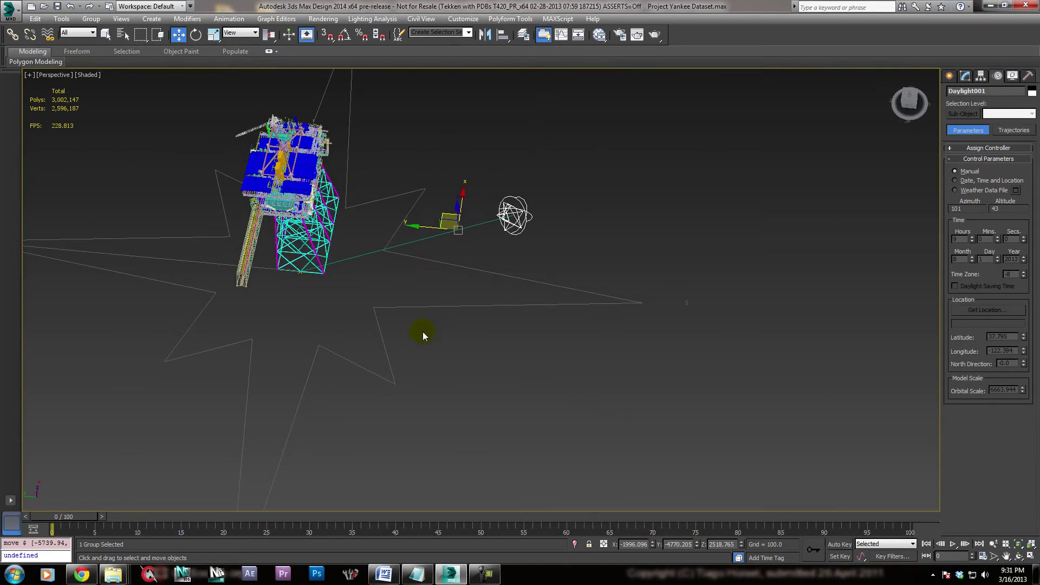
middle_click_drag(423, 334, 574, 357, "alt")
Step: Show Daylight001's parameters in the Modify panel, browse its rollouts, and zoom in on the platform
left_click(964, 76)
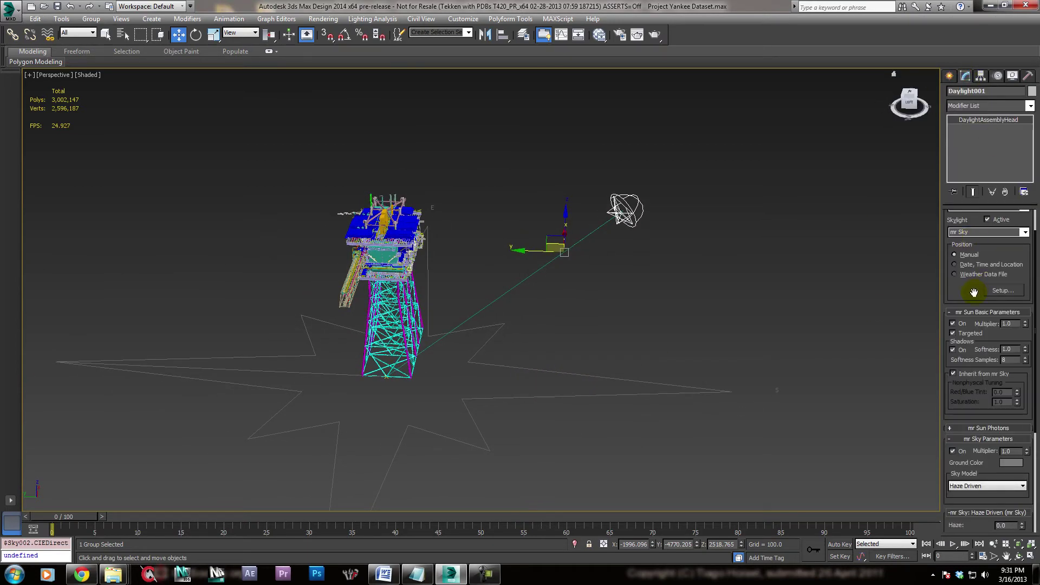
left_click_drag(975, 294, 954, 121)
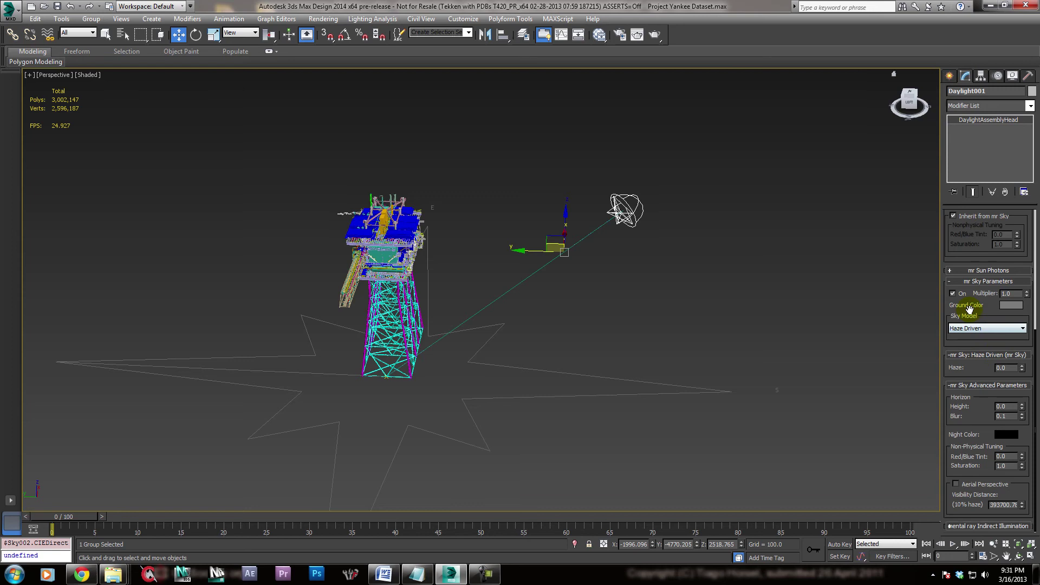
scroll(968, 309, "up", 5)
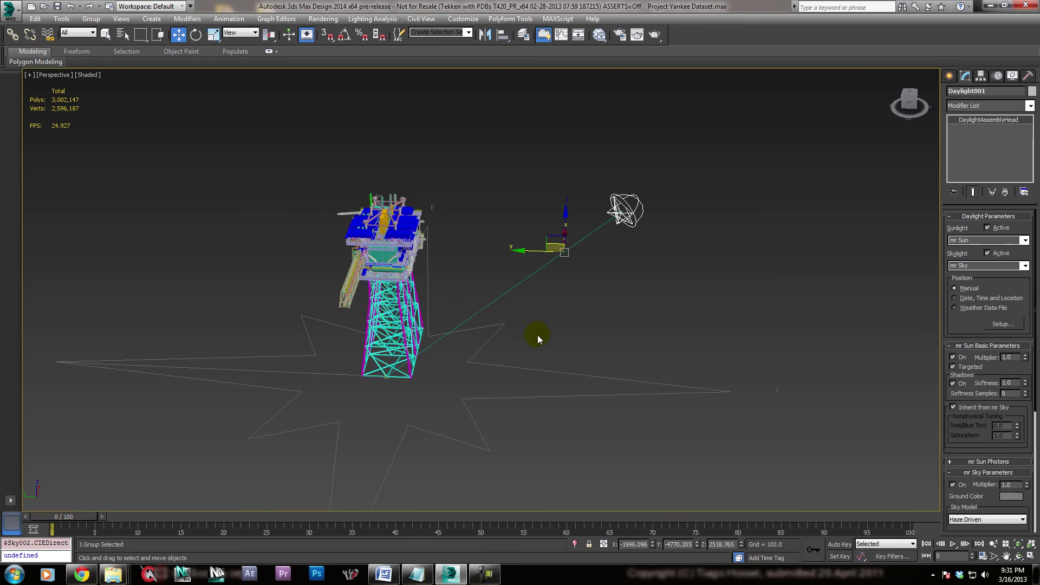
middle_click_drag(538, 338, 513, 455, "alt")
scroll(499, 394, "up", 3)
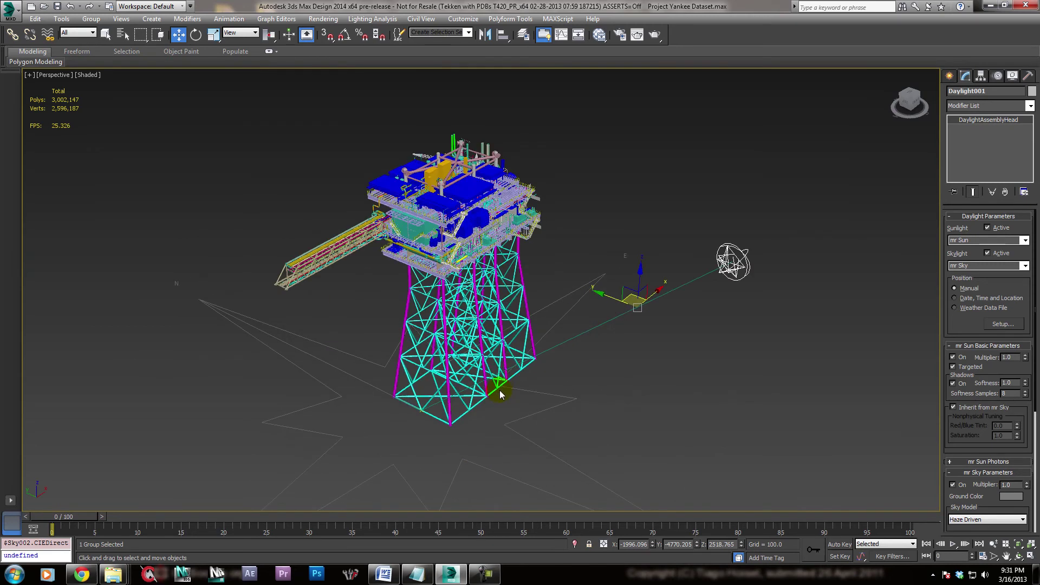
scroll(500, 394, "up", 2)
scroll(509, 390, "up", 3)
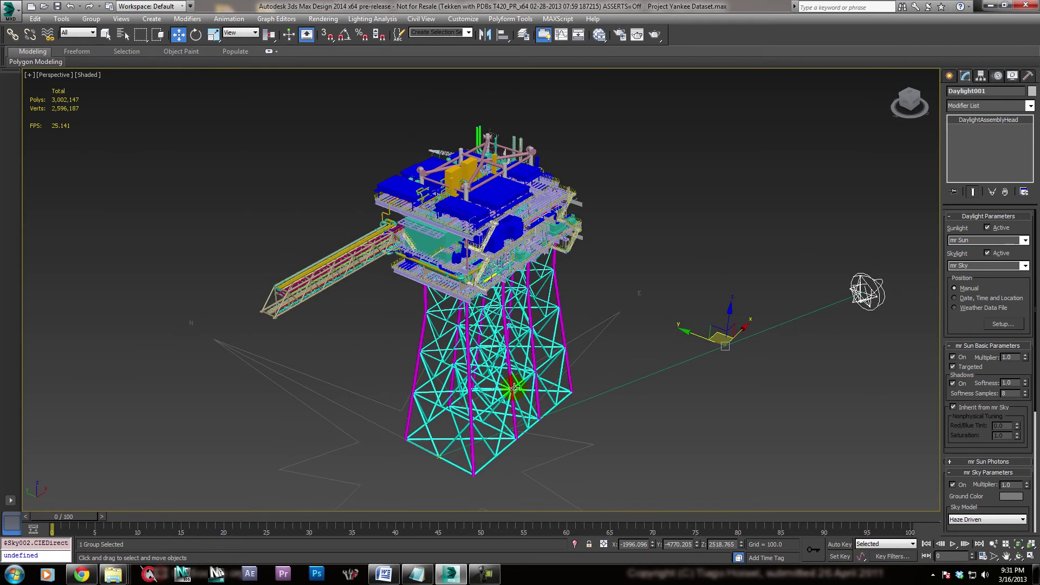